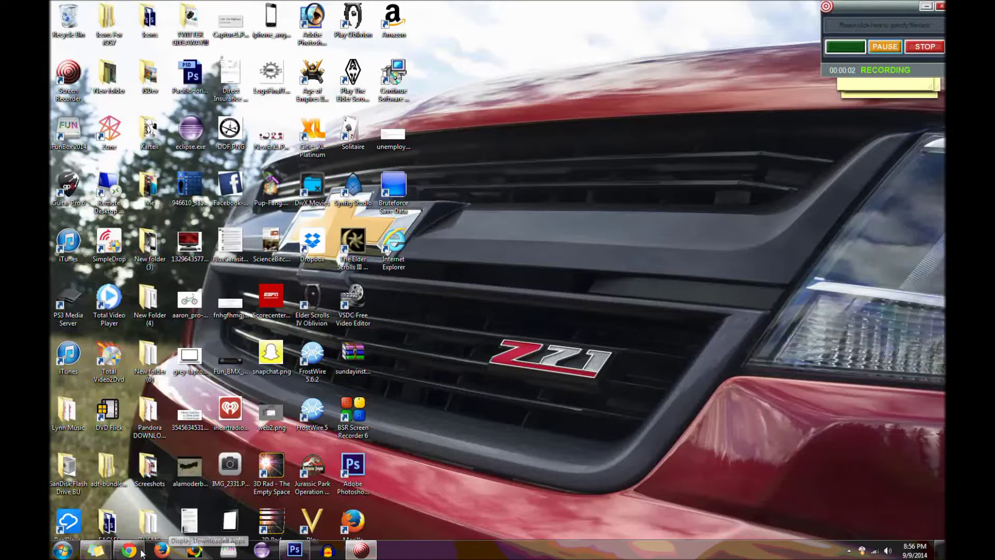
Step: Look over the iFunBox web page and select its web address
left_click(134, 554)
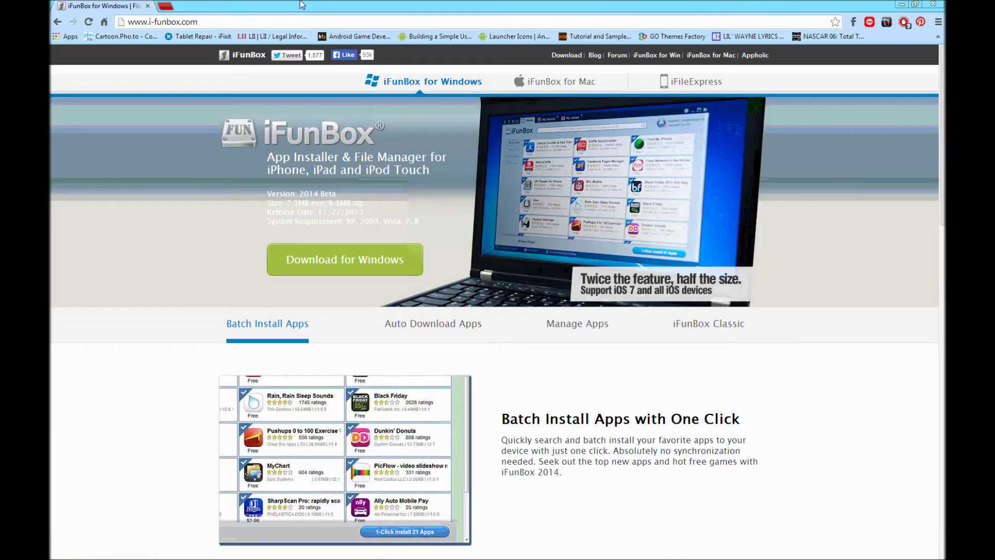
left_click_drag(218, 17, 138, 27)
scroll(127, 361, "down", 3)
scroll(128, 365, "down", 8)
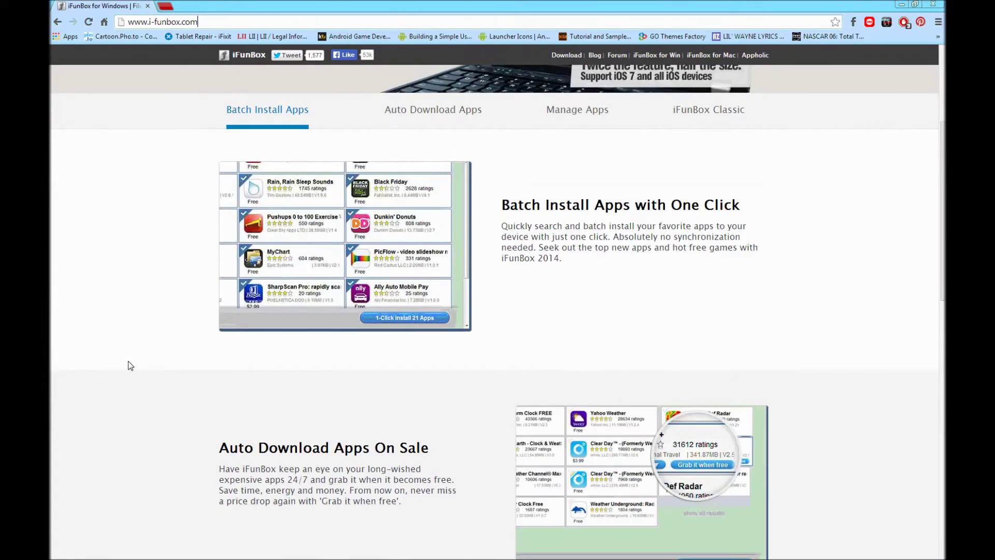
scroll(139, 371, "down", 6)
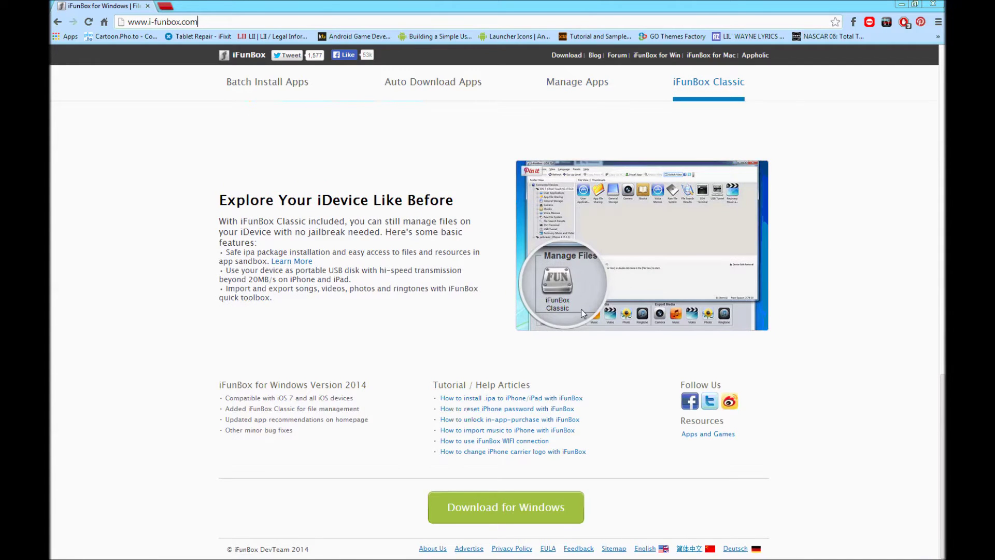
scroll(497, 321, "up", 11)
scroll(589, 371, "up", 6)
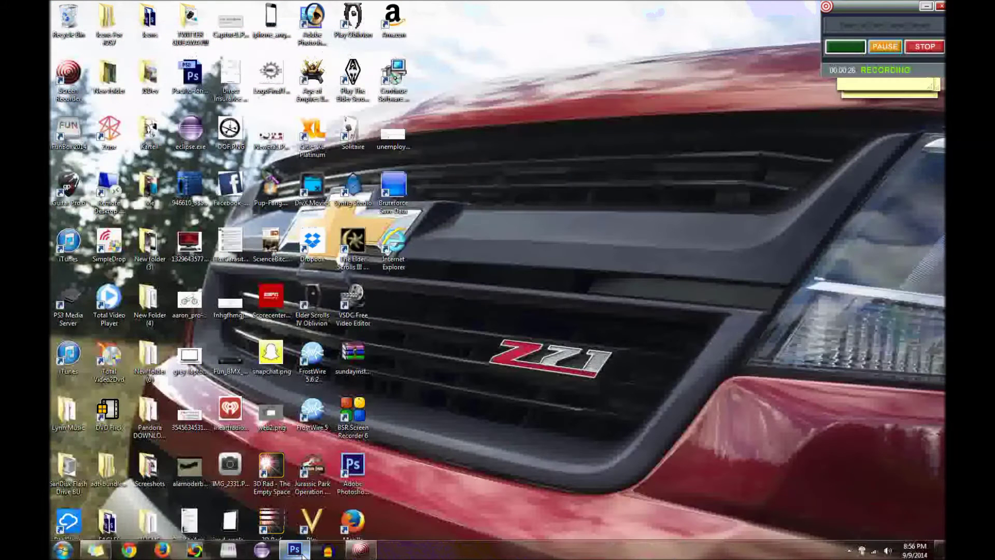
Step: Return to the Skyrim logo and start a new document with width 1200 pixels
mouse_move(302, 553)
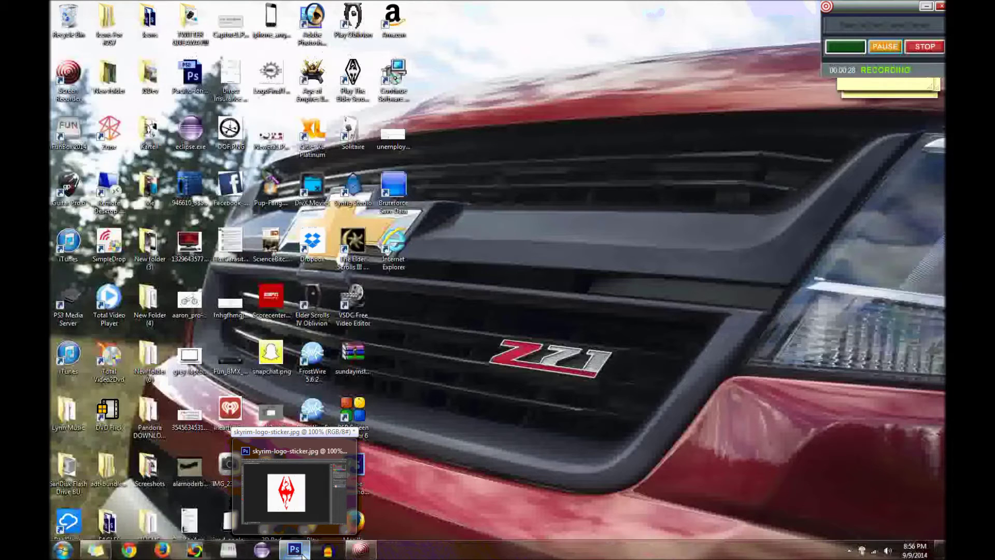
left_click(303, 553)
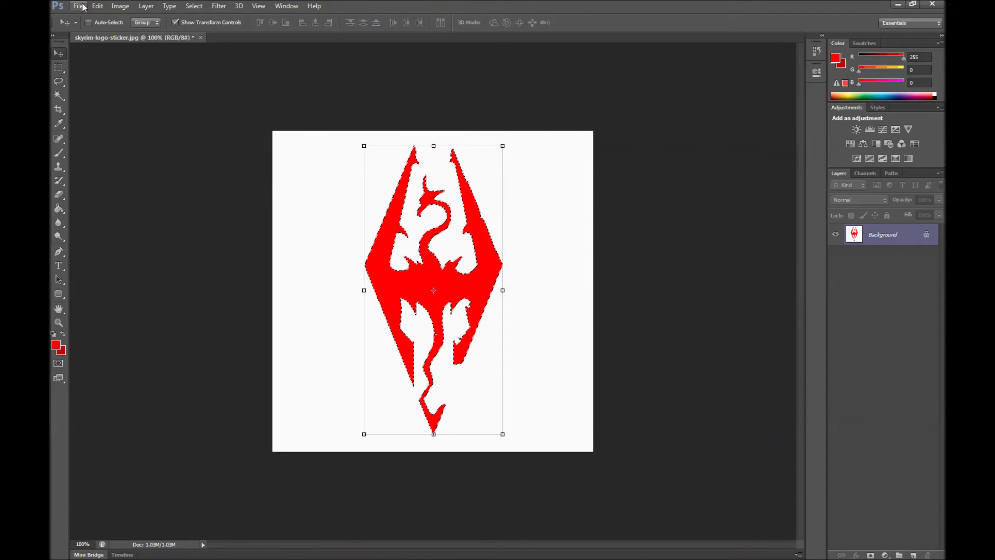
left_click(83, 8)
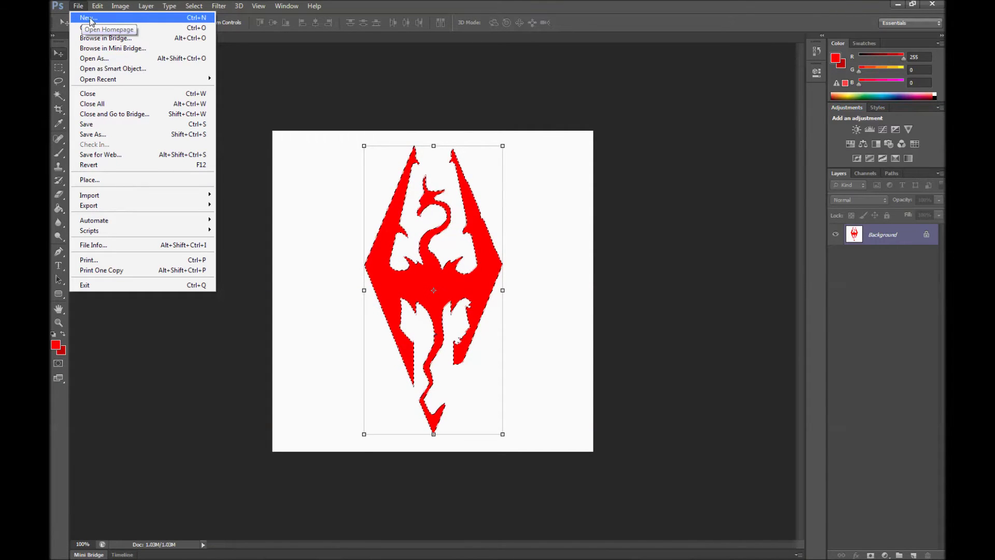
left_click(88, 18)
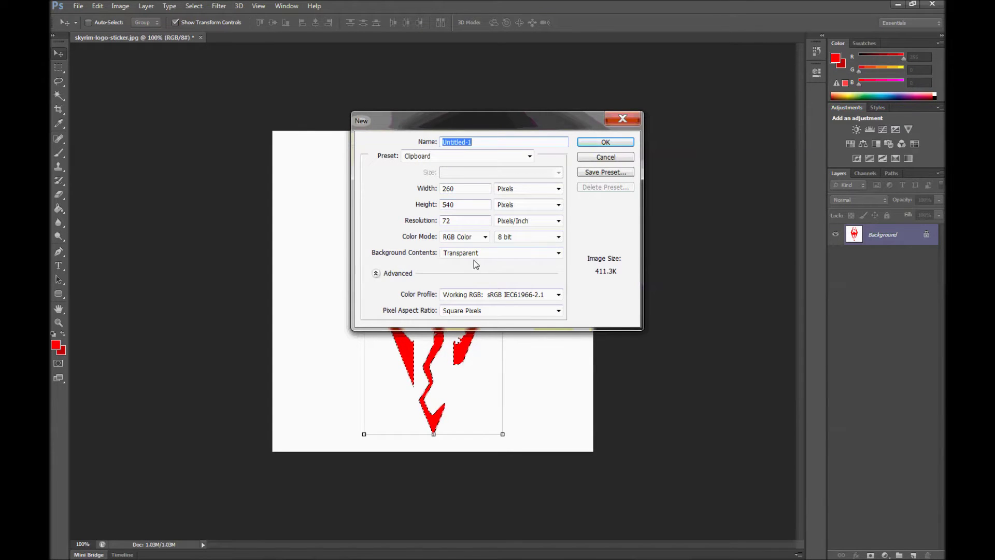
double_click(454, 189)
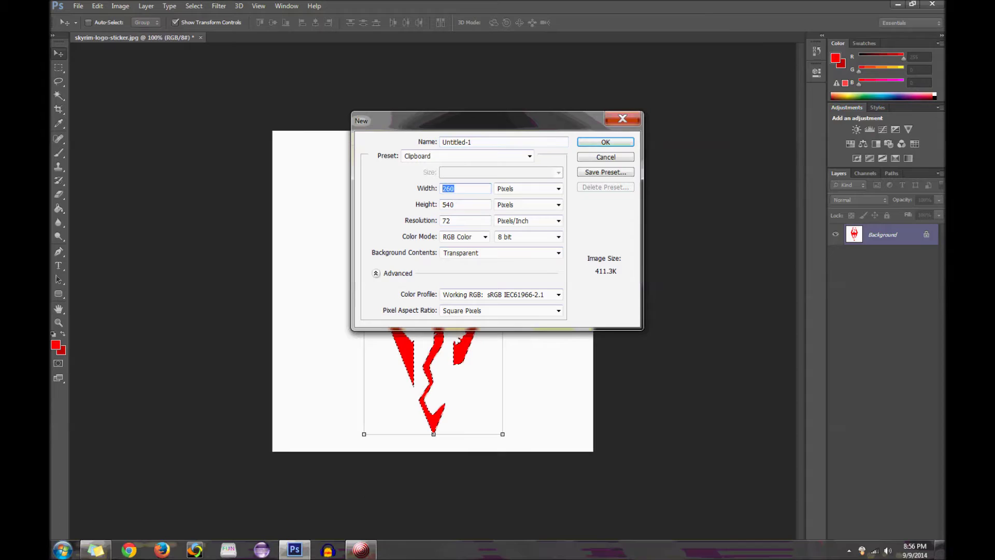
left_click(361, 550)
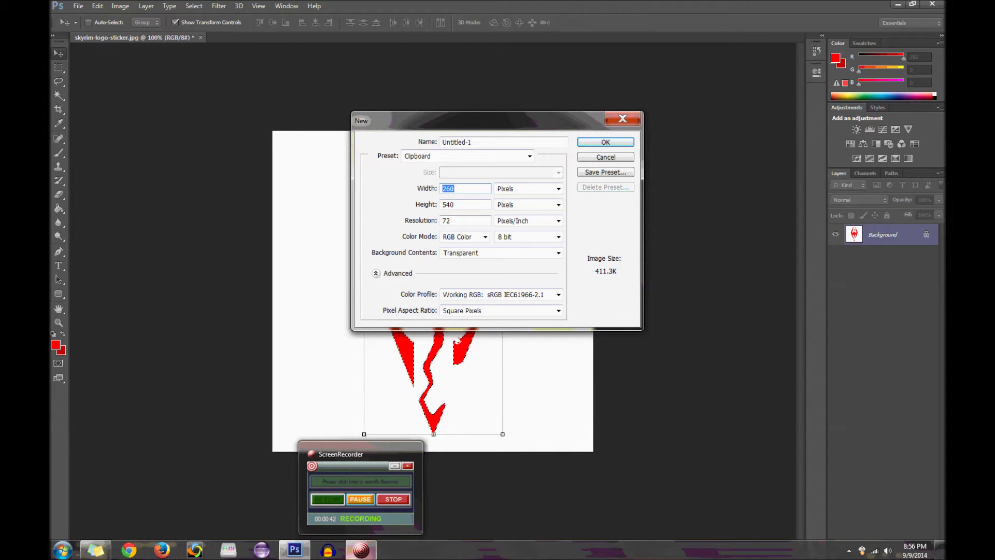
type("12")
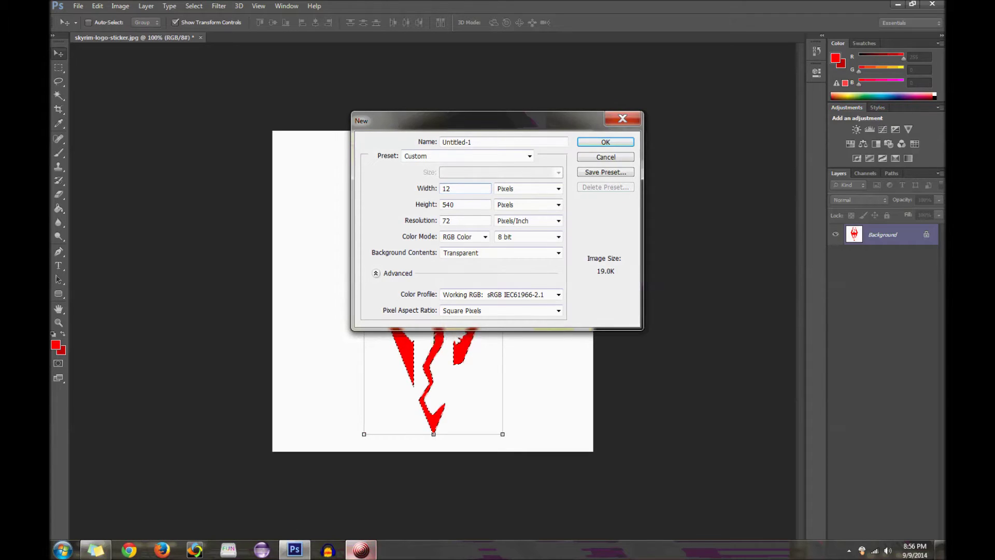
type("00")
key("Tab")
key("Tab")
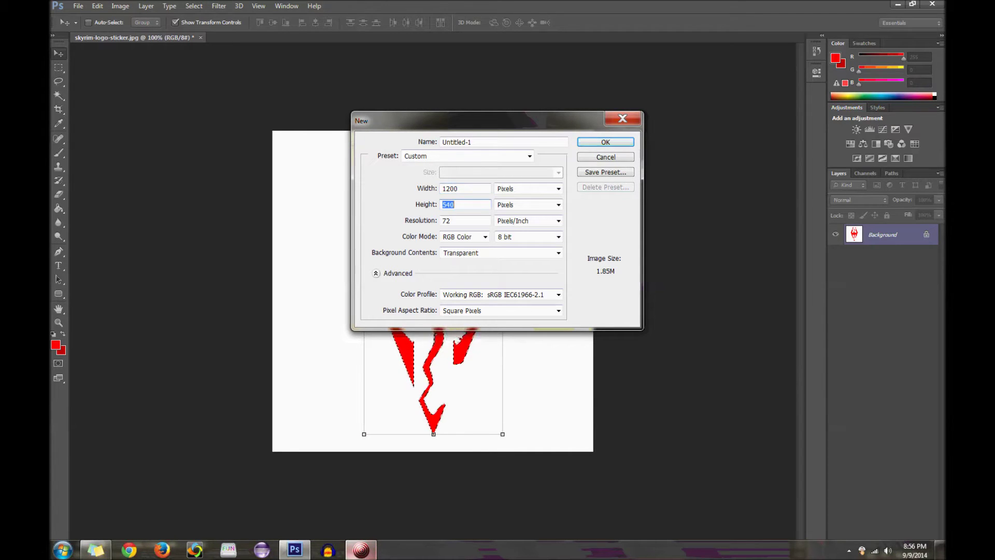
Step: Finish the 1200 × 400 transparent document and paste the dragon logo into it
type("400")
key("Return")
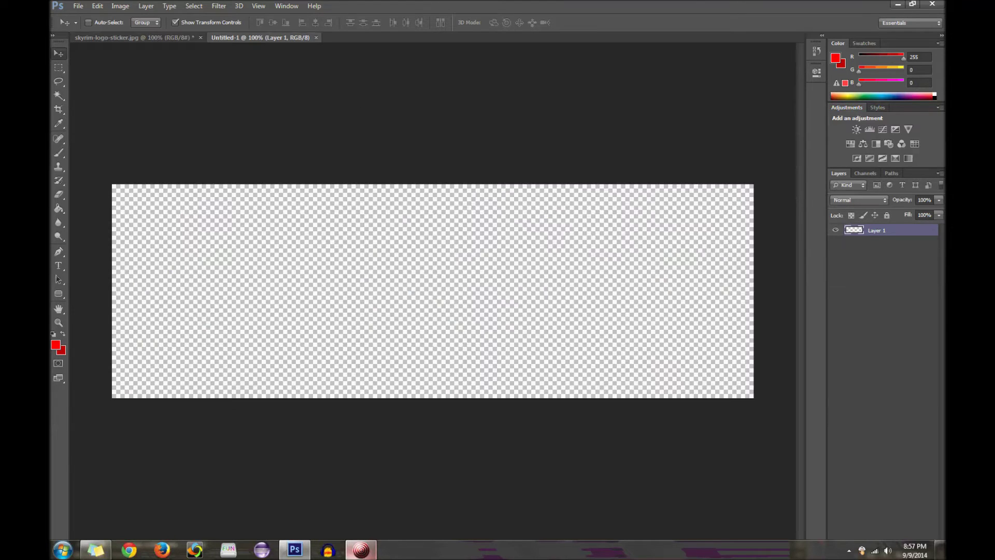
left_click(97, 7)
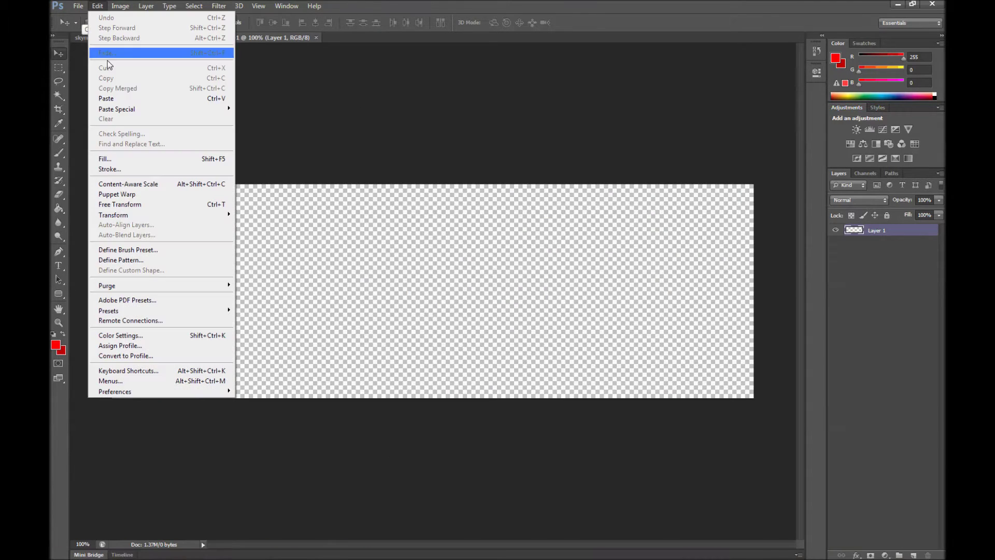
left_click(115, 98)
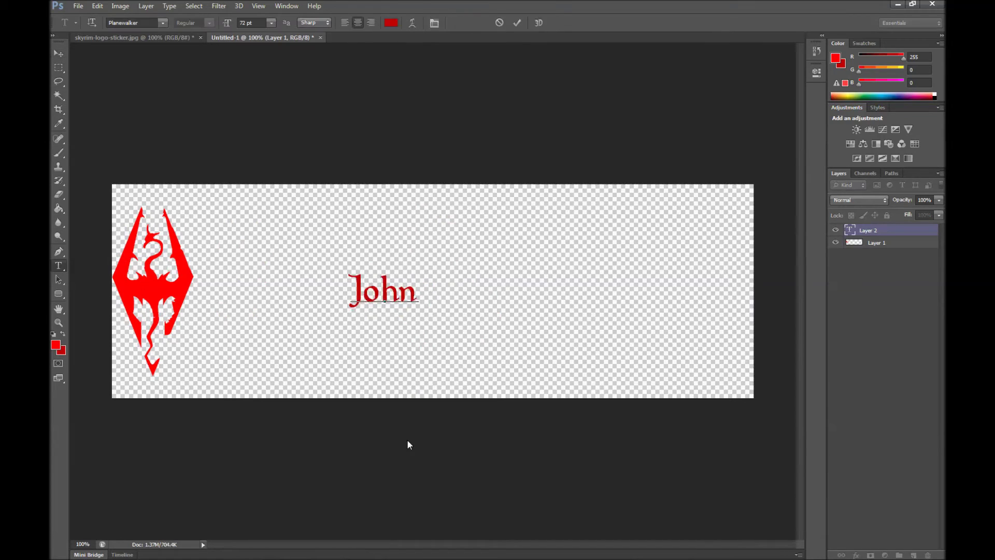
Step: Add 'SeilerDev' name text, enlarge it across the canvas and colour it red
type("SeilerDev")
left_click_drag(622, 311, 733, 358)
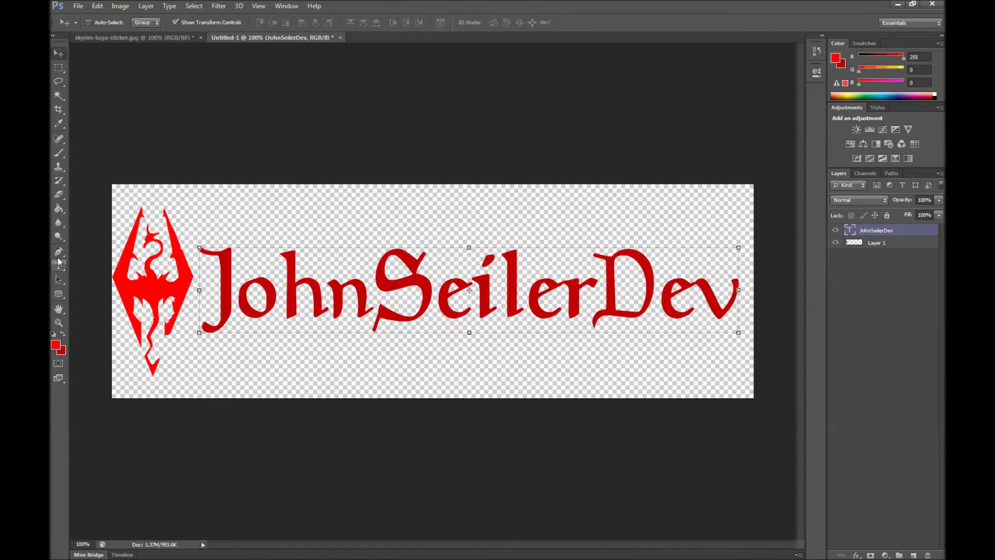
left_click(390, 22)
left_click(57, 54)
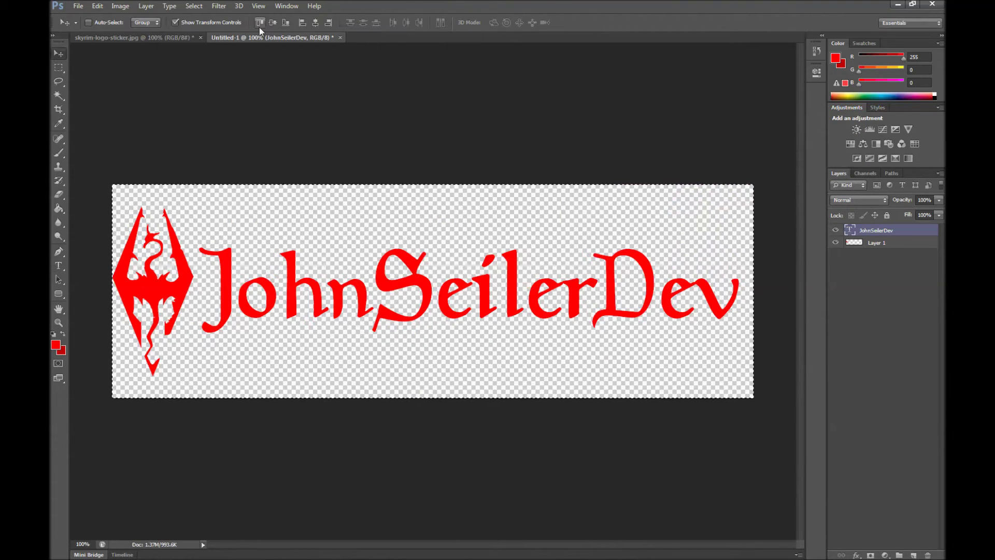
Step: In Image Size, enter a width of 120, leaving 105 × 35 pixels entered
left_click(118, 6)
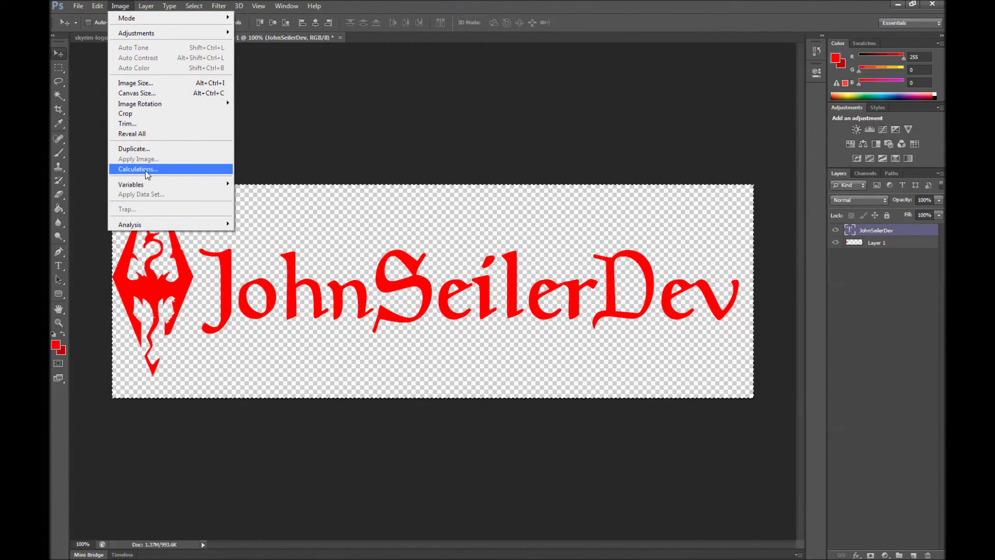
left_click(169, 85)
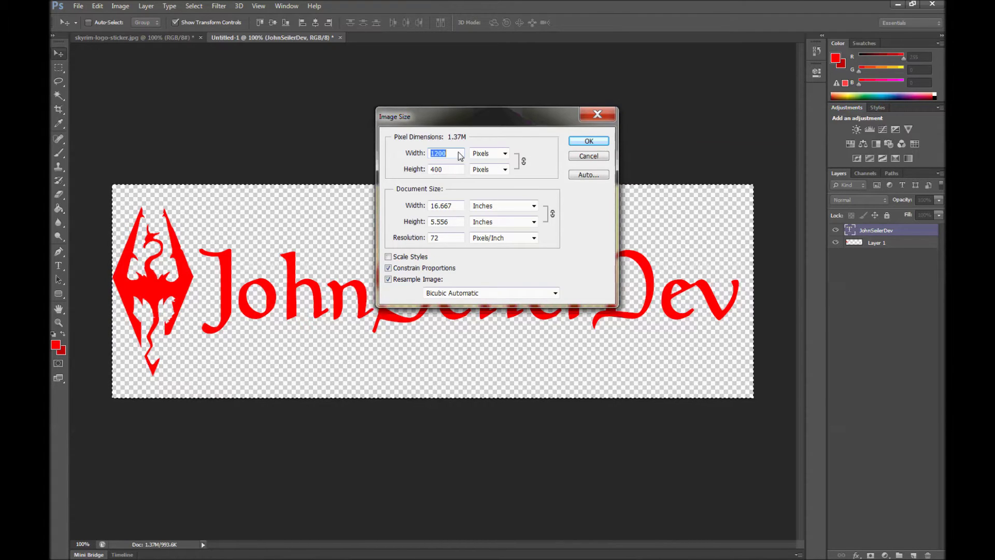
type("120")
left_click(432, 154)
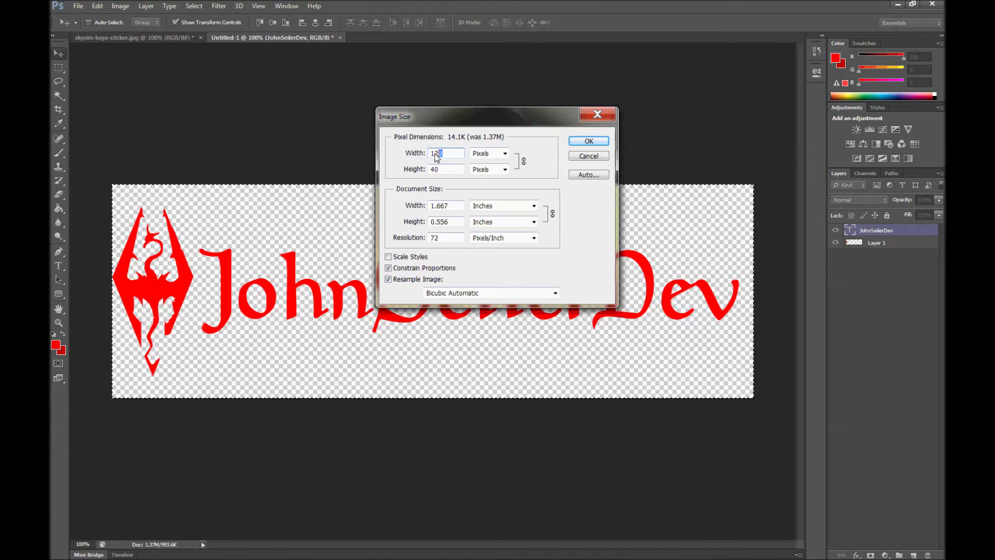
key("Tab")
left_click(456, 175)
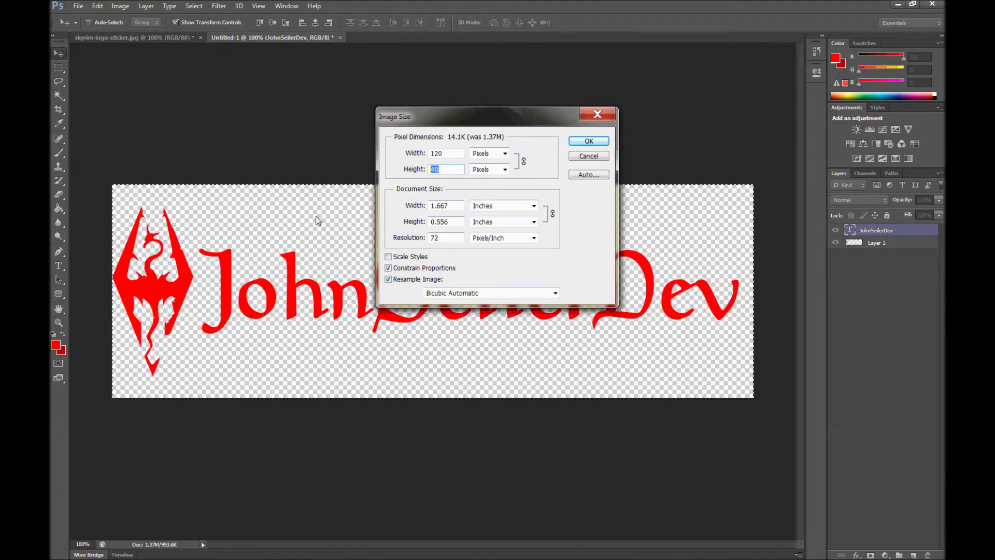
type("35")
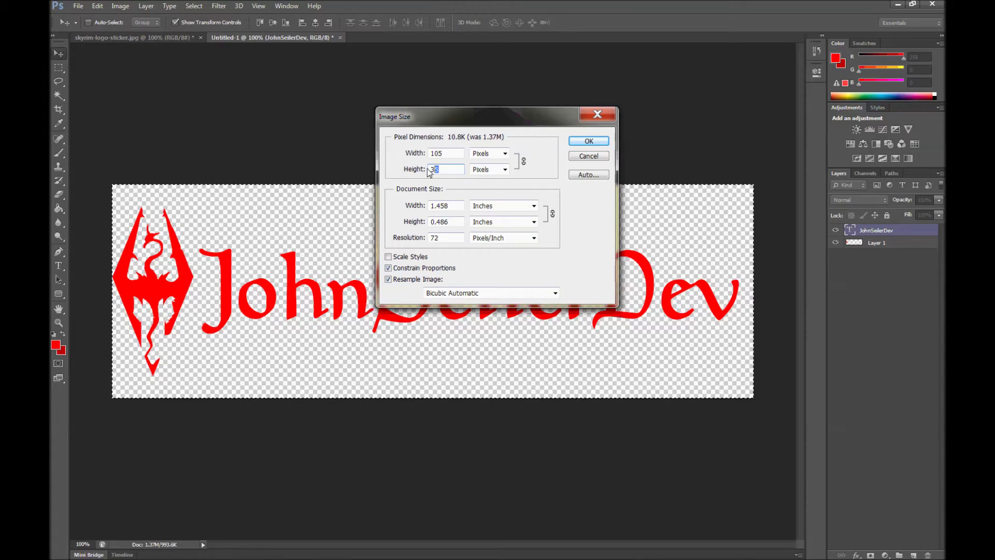
type("40")
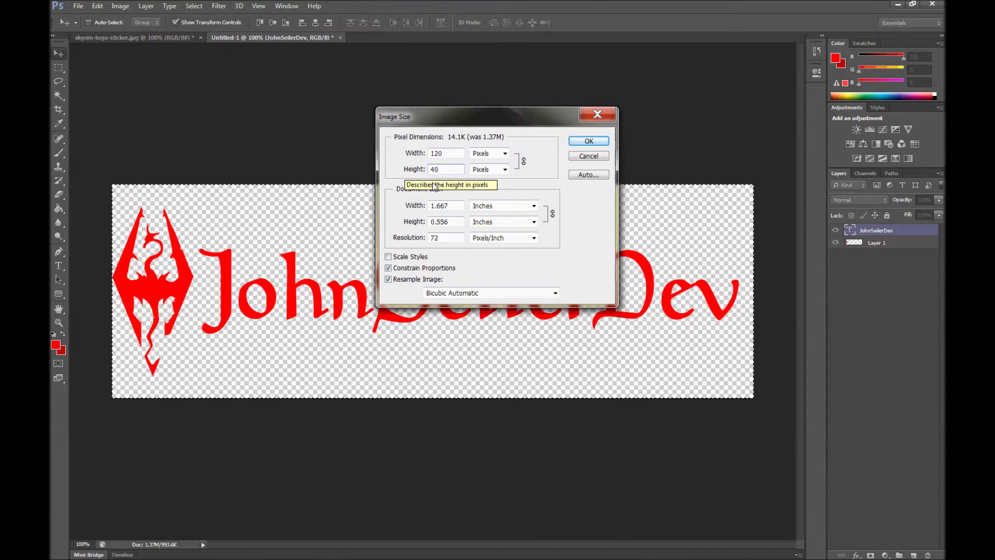
Step: Apply the new image size and begin a Save As in PNG format
left_click(599, 144)
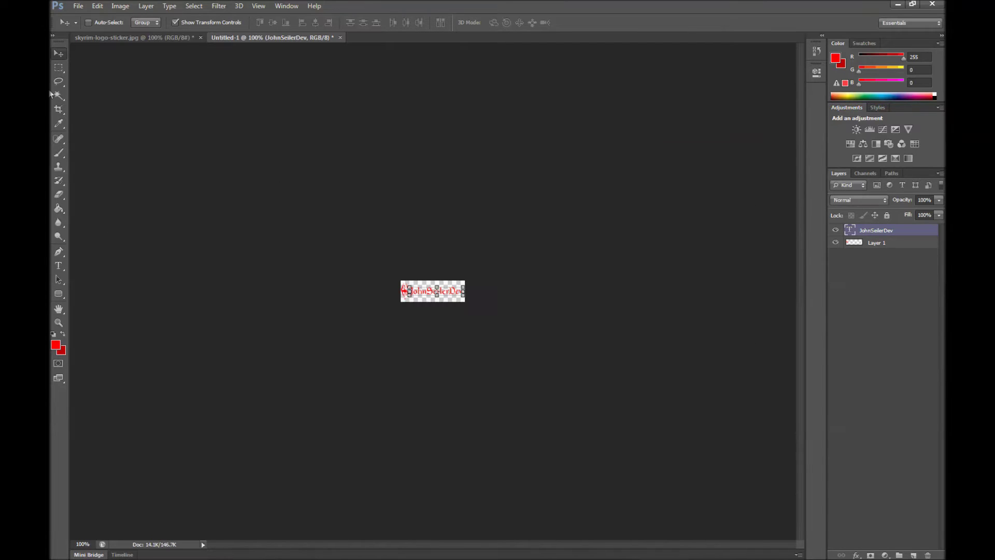
left_click(78, 5)
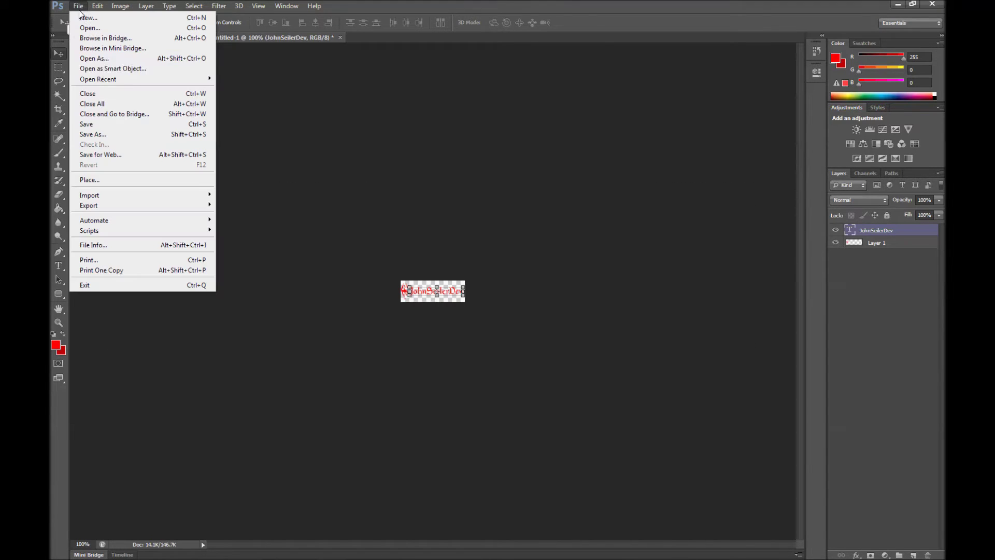
left_click(107, 135)
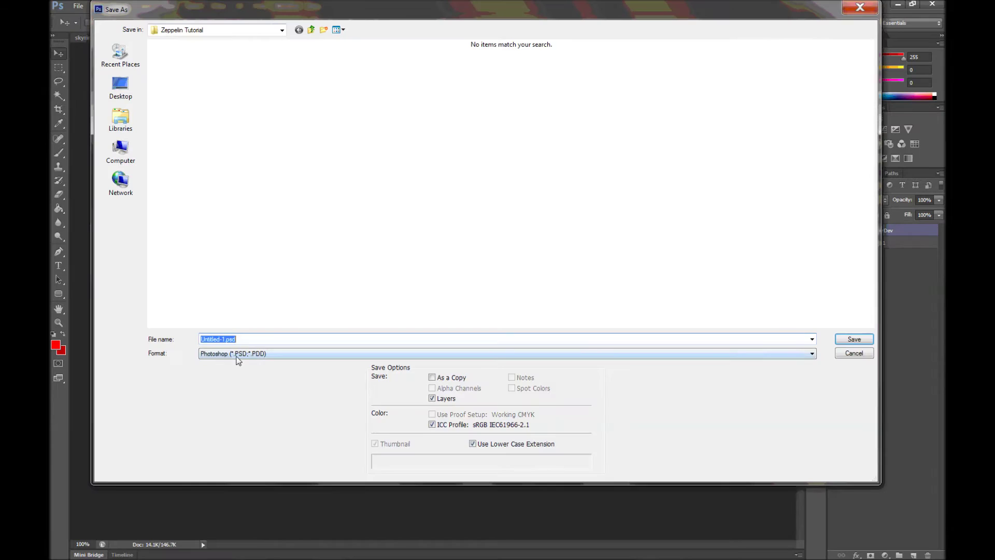
left_click(234, 356)
left_click(233, 481)
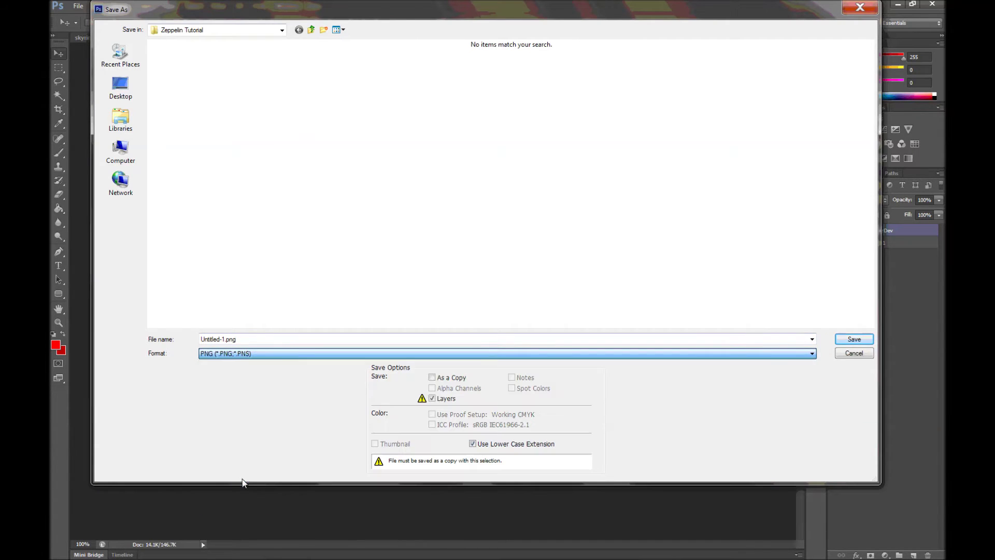
Step: Create a 'Zeppelin Tutorial' folder on the Desktop and open it
left_click(270, 32)
scroll(255, 115, "up", 3)
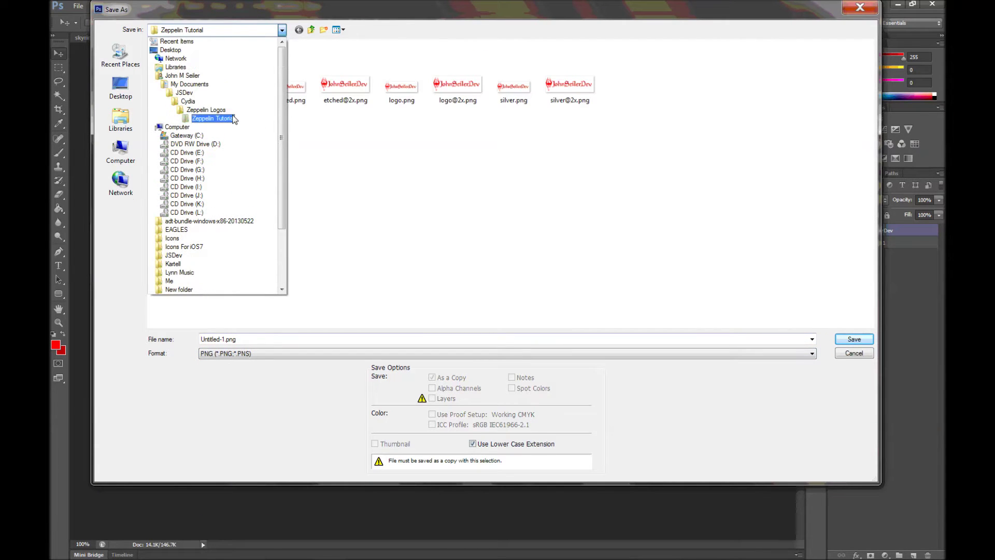
left_click(180, 75)
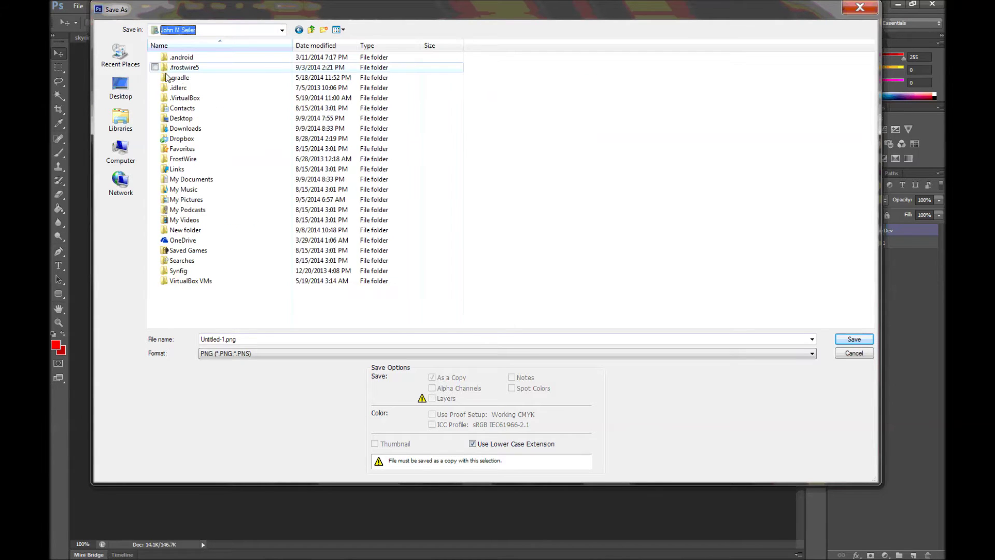
left_click(107, 97)
left_click(505, 297)
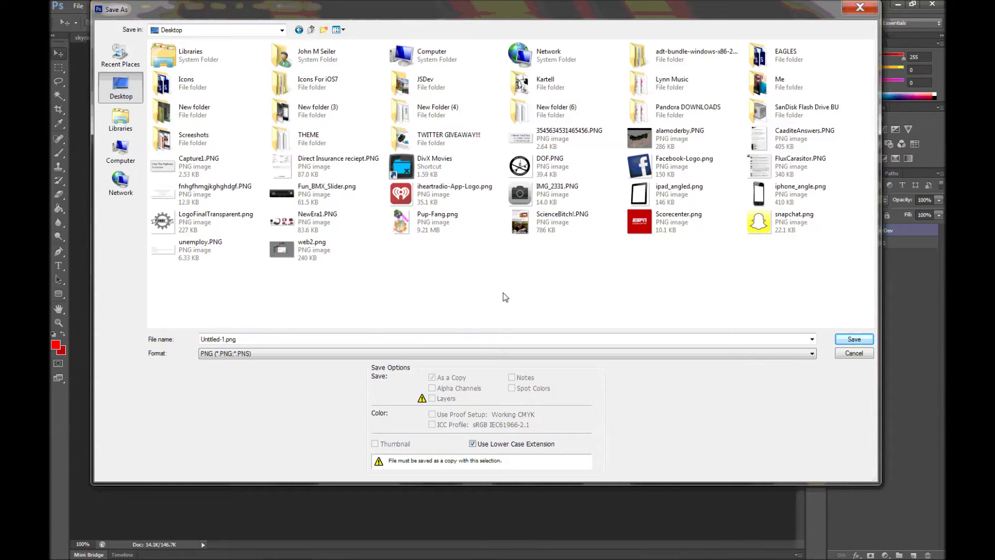
right_click(506, 297)
mouse_move(430, 421)
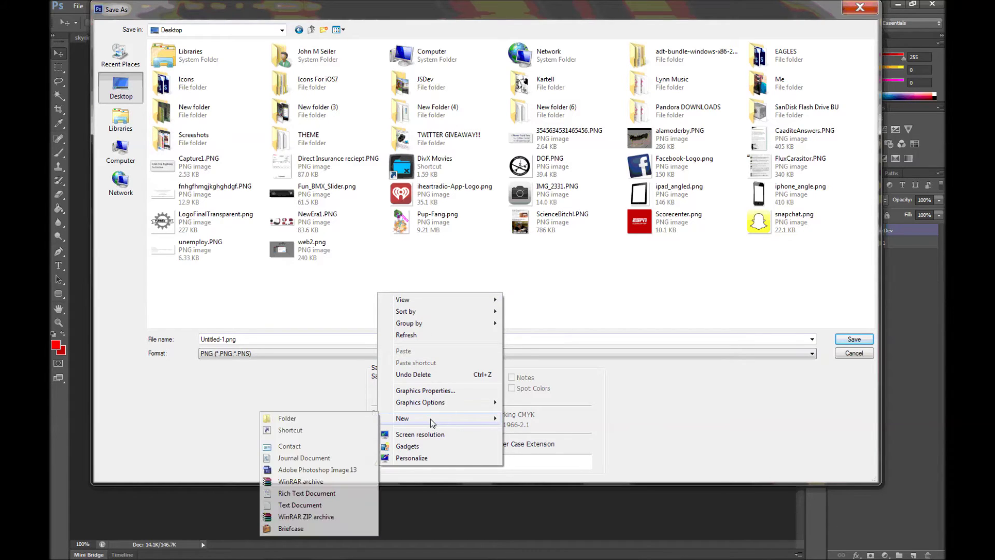
left_click(339, 421)
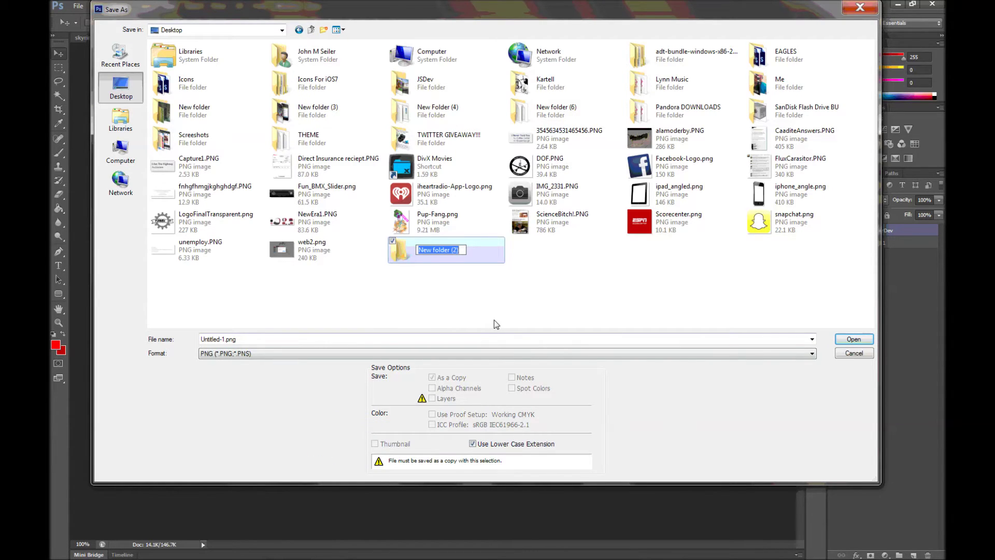
type("Ze")
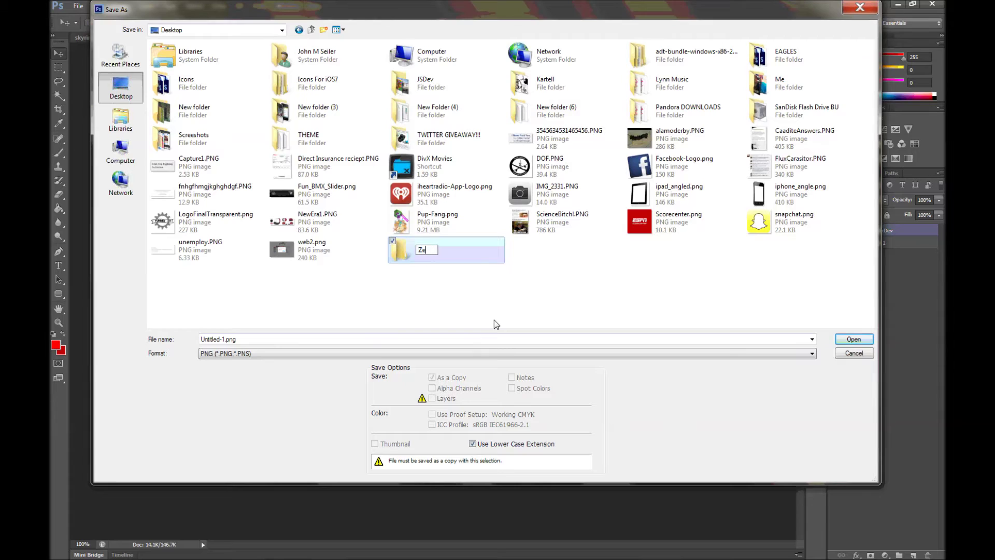
type("ppelin Tutorial")
key("Return")
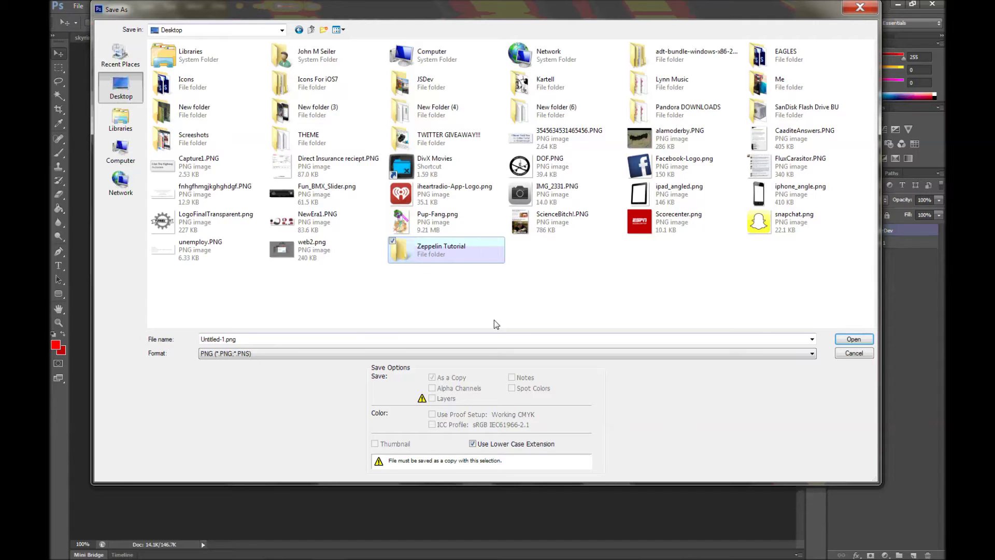
double_click(490, 250)
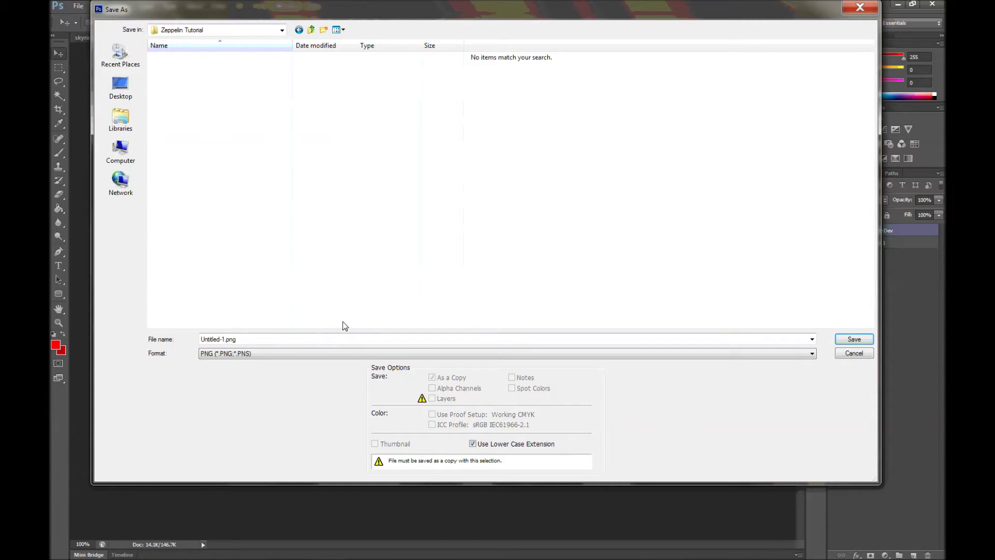
left_click(338, 340)
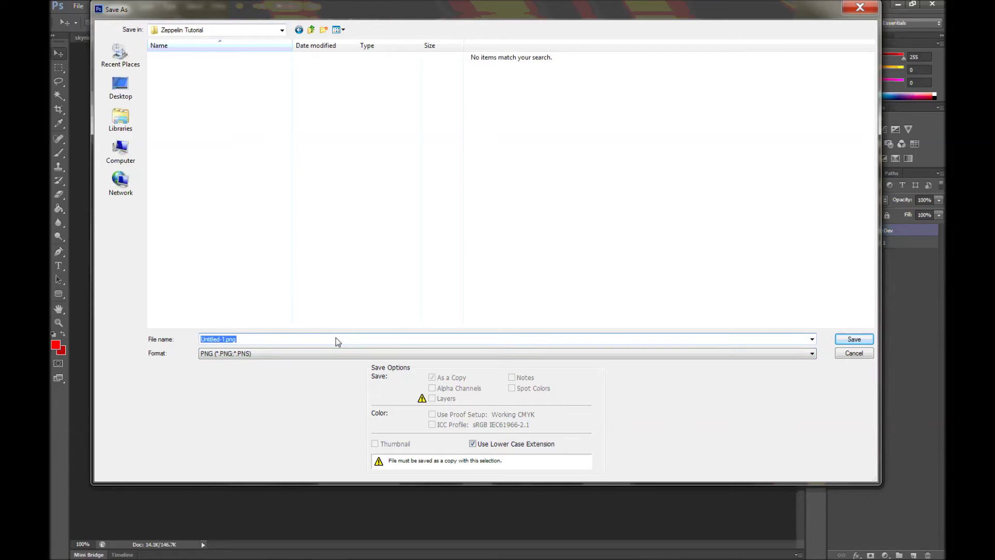
type("black@2x")
key("Return")
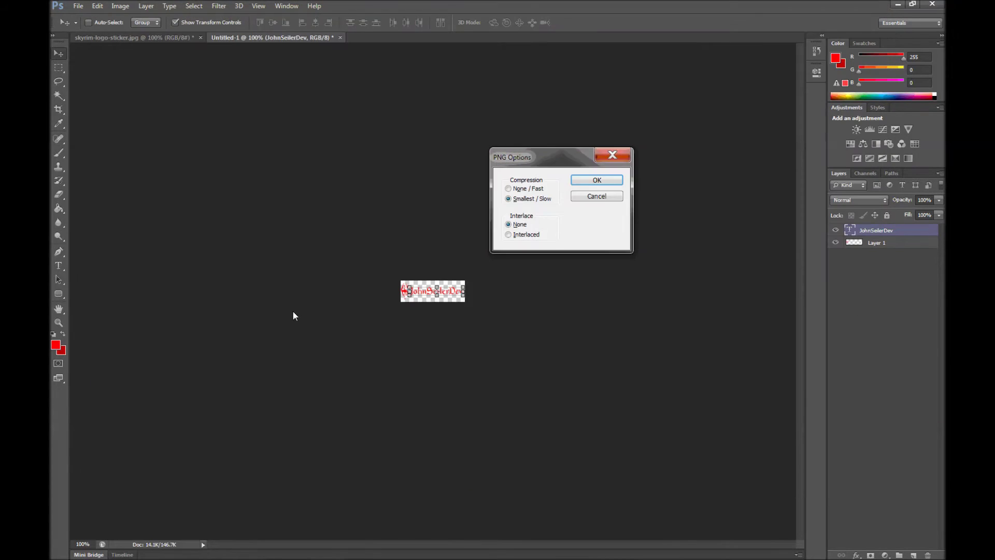
key("Return")
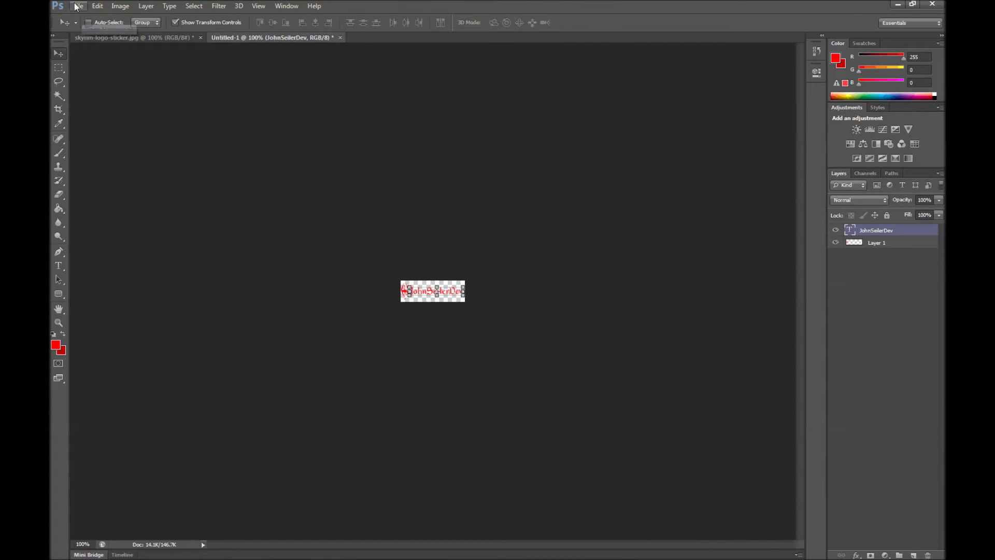
Step: Save a PNG copy of the logo named dark@2x
left_click(78, 5)
left_click(132, 135)
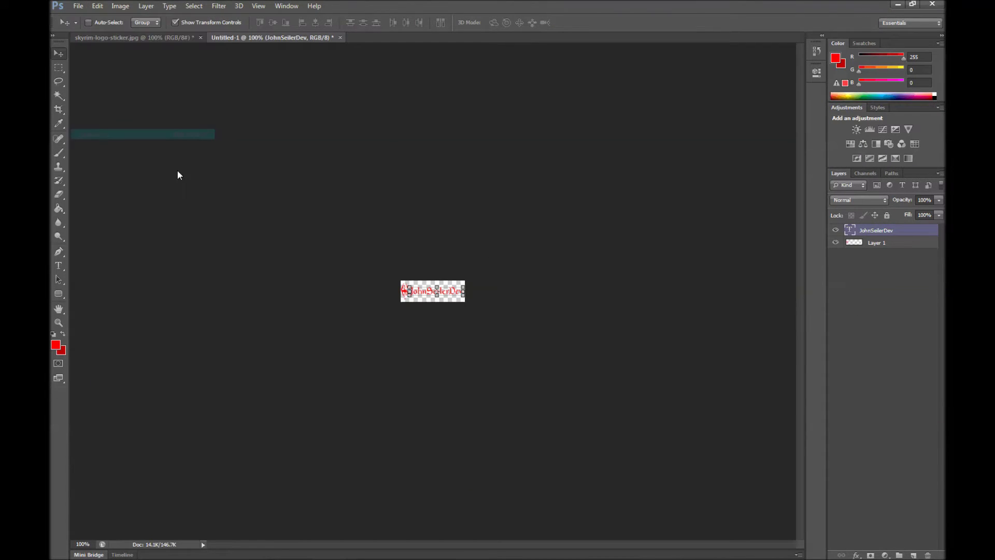
left_click(288, 356)
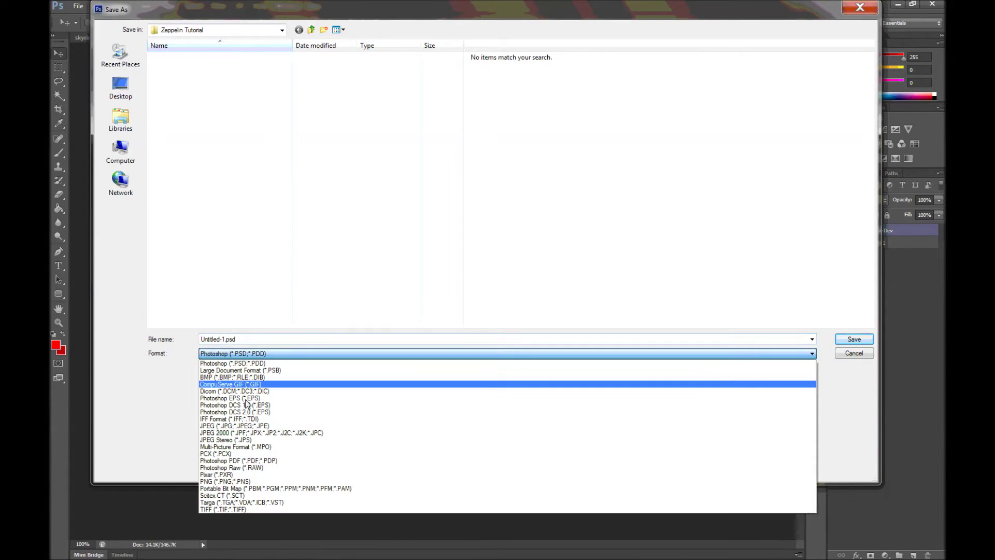
left_click(237, 483)
double_click(241, 339)
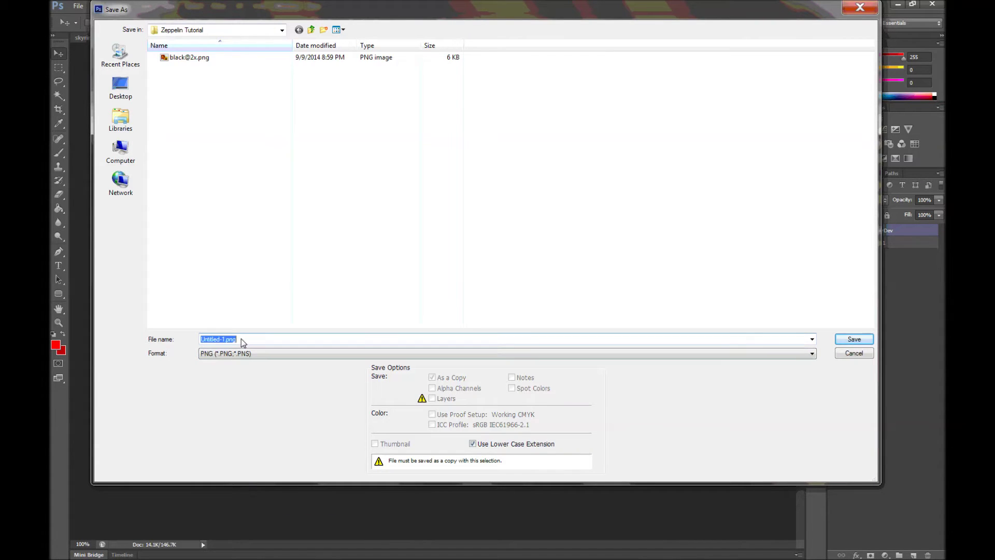
type("dark@")
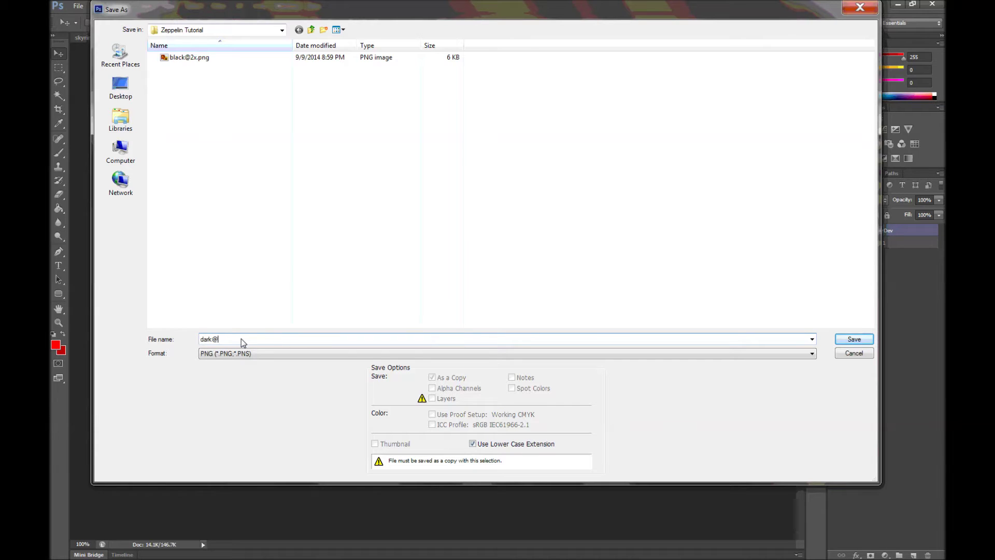
type("2x")
key("Return")
key("Return")
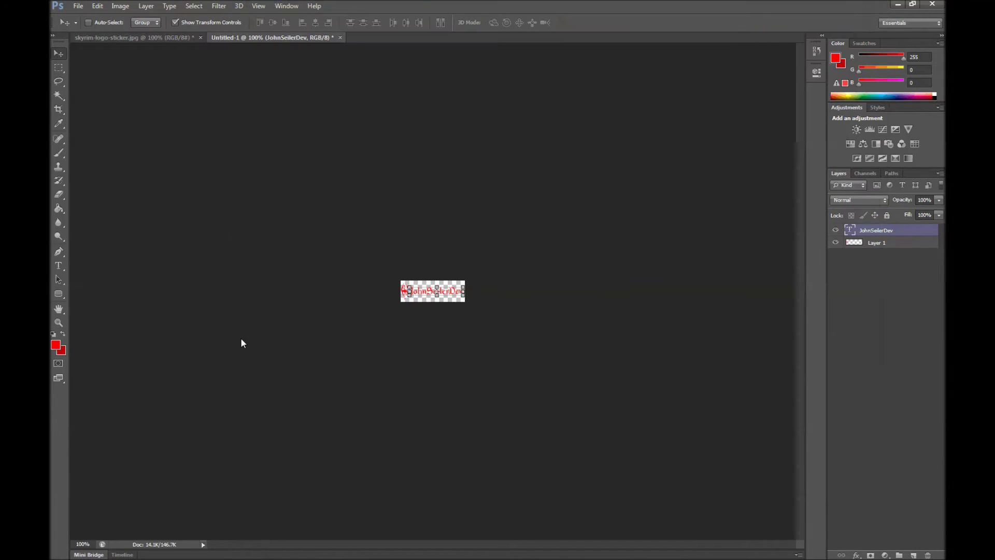
Step: Save another PNG copy named etched@2x
left_click(78, 5)
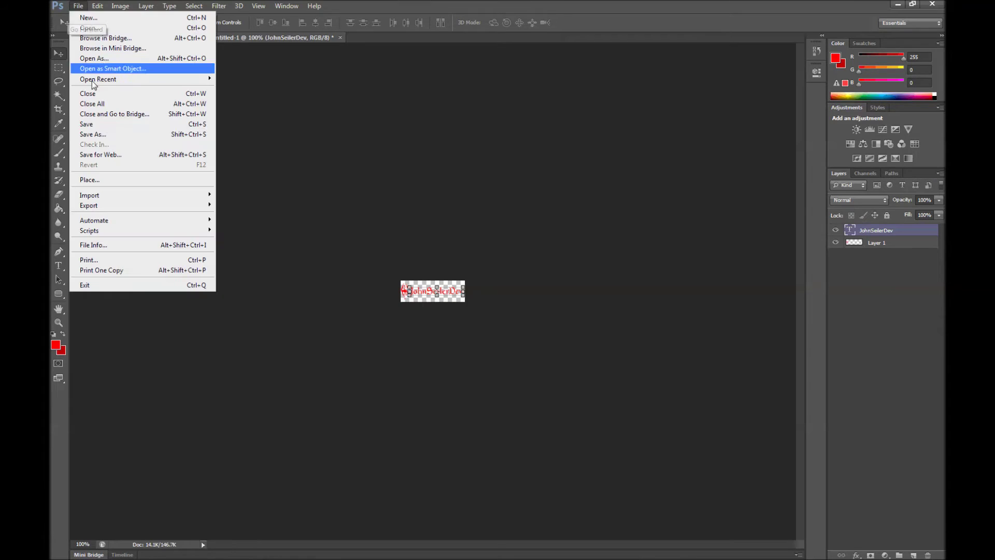
left_click(98, 135)
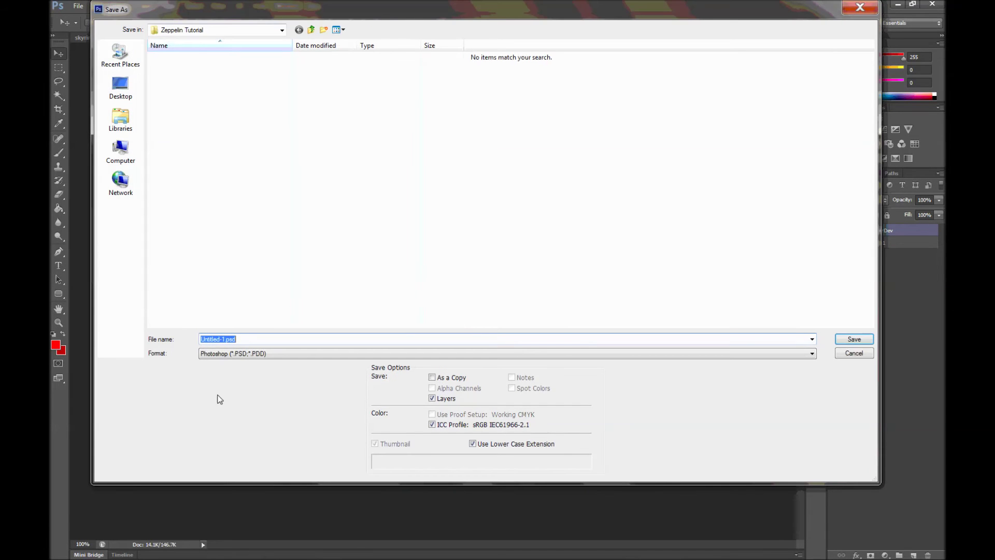
left_click(251, 353)
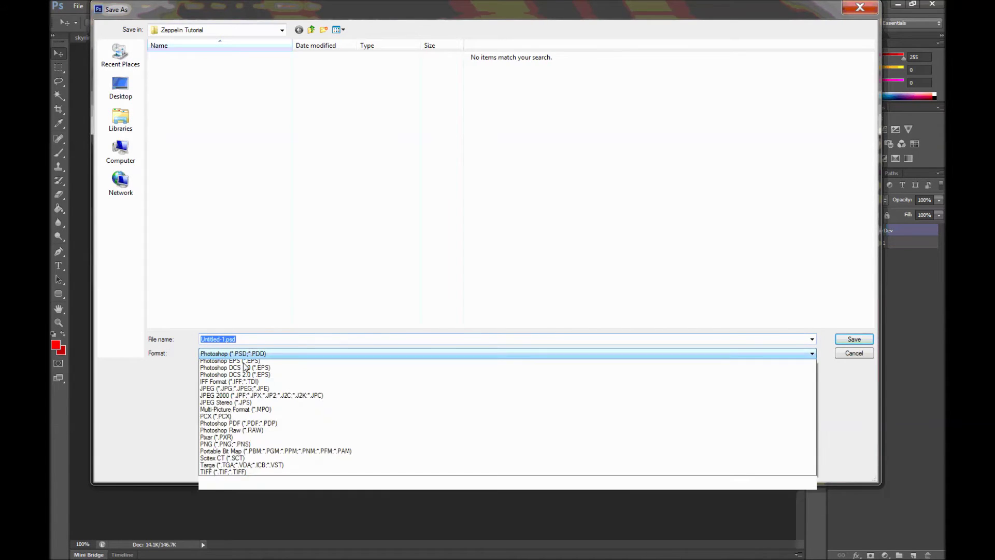
left_click(240, 481)
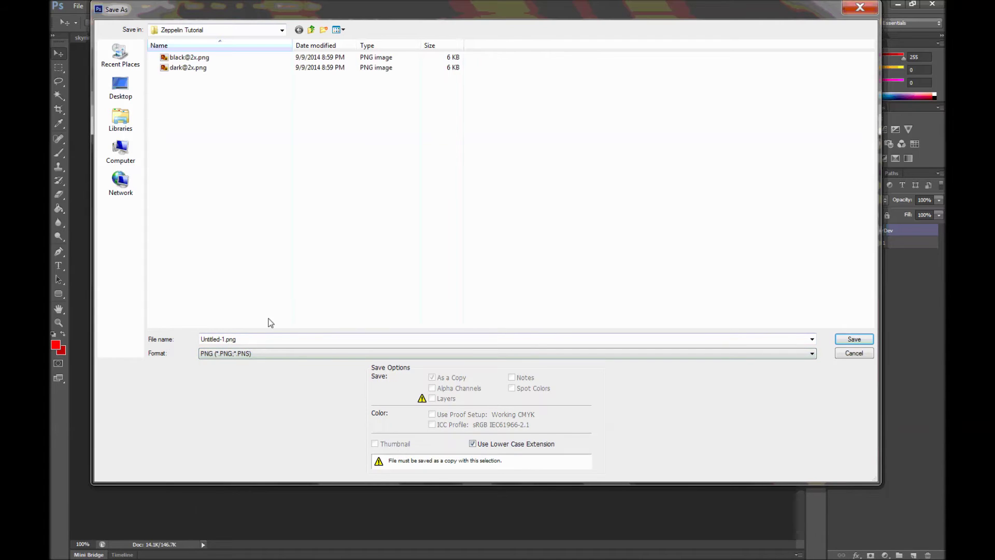
left_click(269, 342)
type("et")
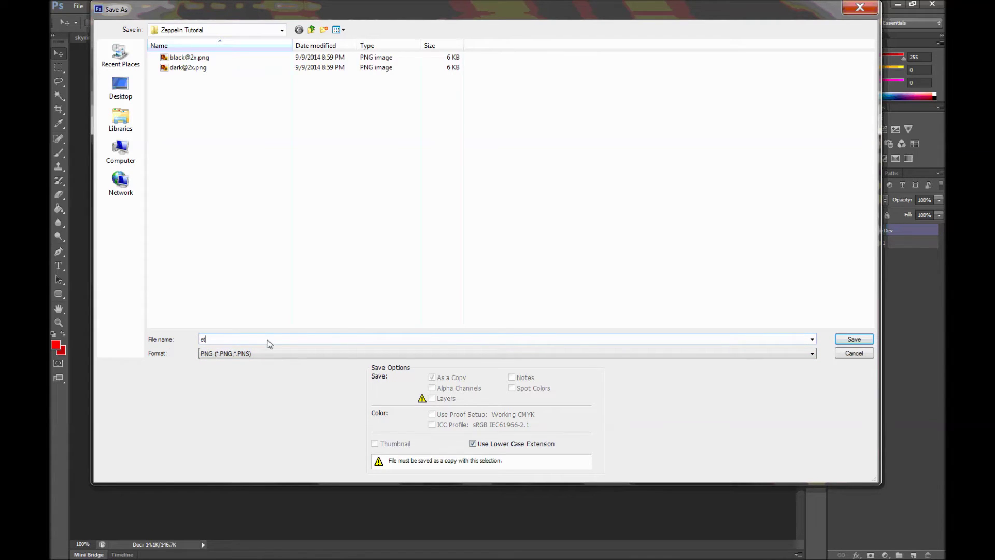
type("ched@2x")
key("Return")
key("Return")
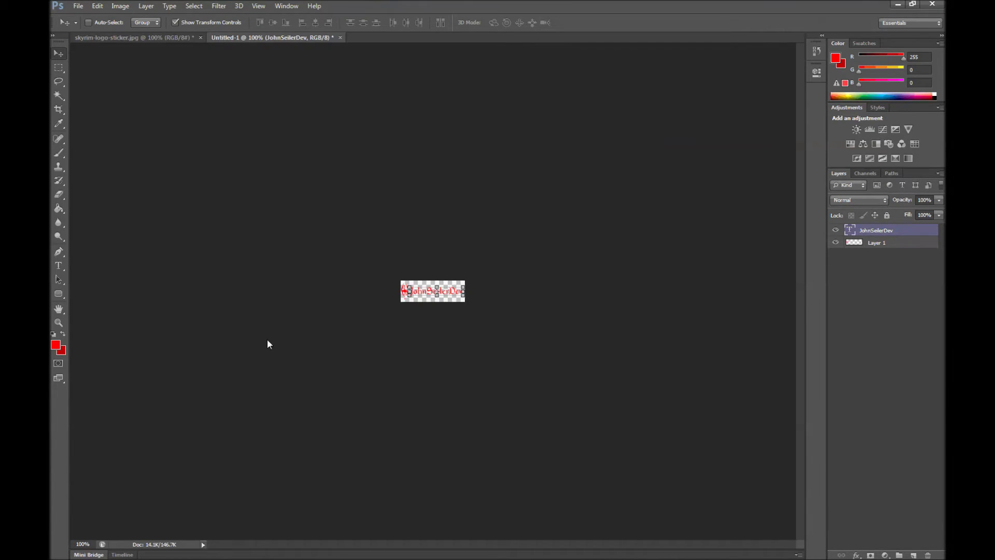
Step: Save a PNG copy named light@2x, accepting the PNG compression settings
left_click(78, 6)
left_click(109, 134)
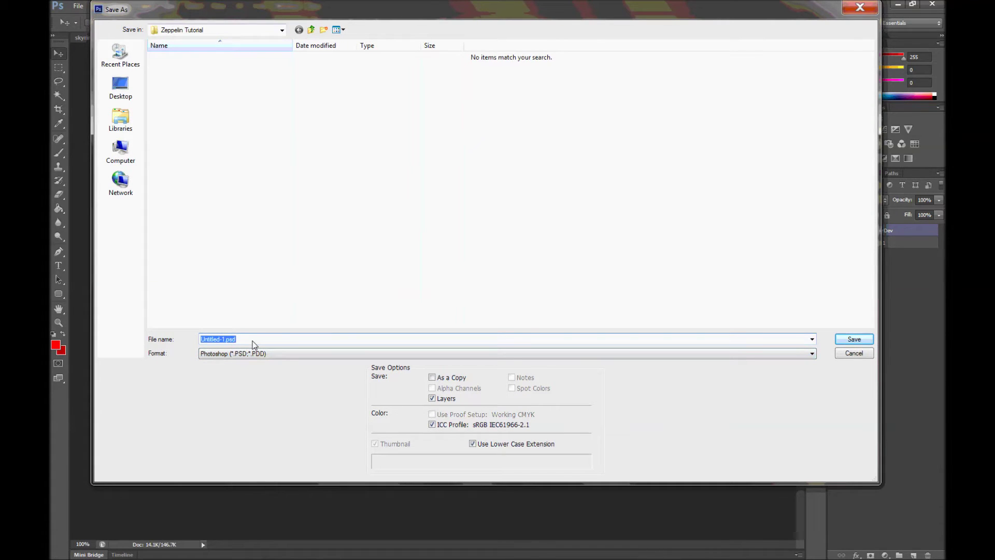
type("Light@2x")
left_click(279, 354)
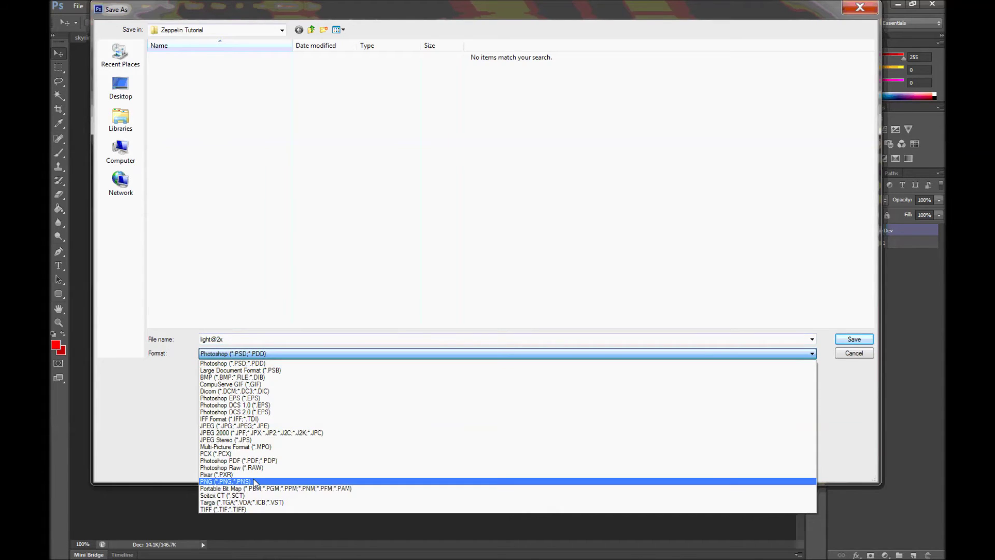
left_click(285, 466)
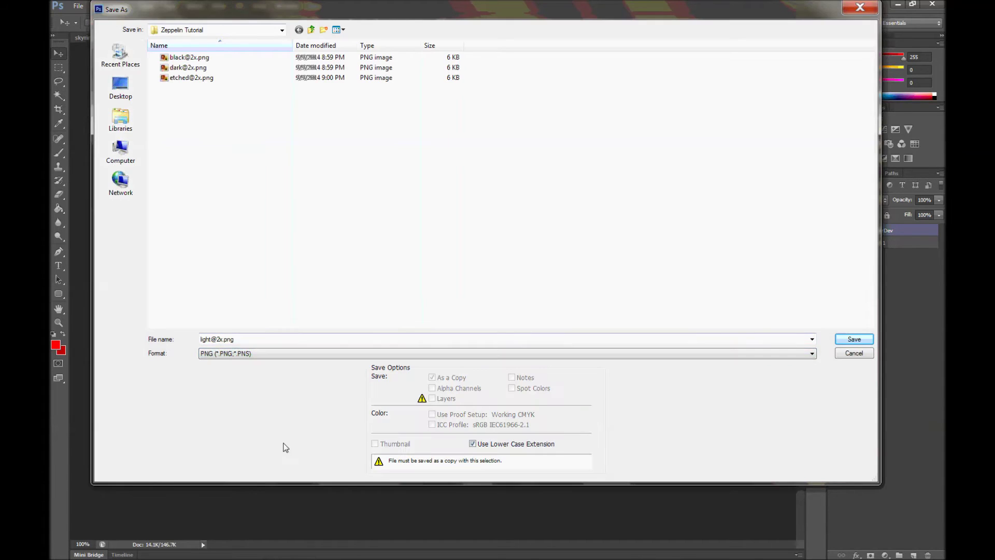
left_click(853, 340)
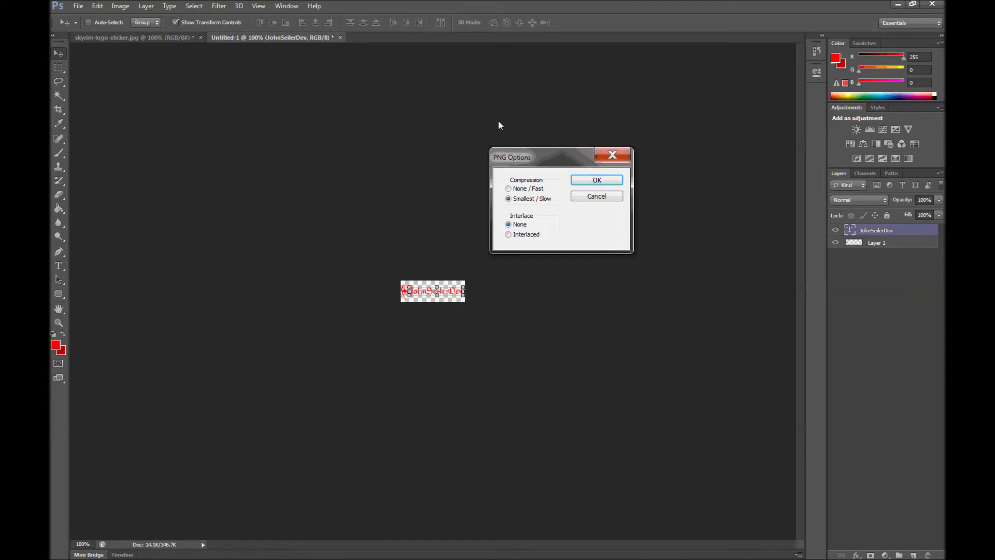
left_click(597, 180)
Step: Start saving a silver@2x copy, which comes up in Photoshop PSD format
left_click(77, 6)
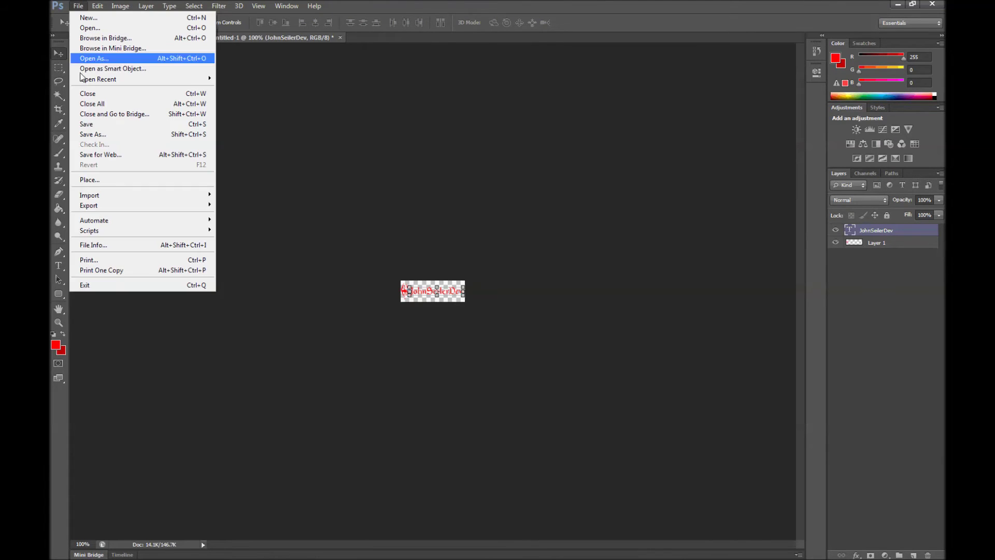
left_click(114, 131)
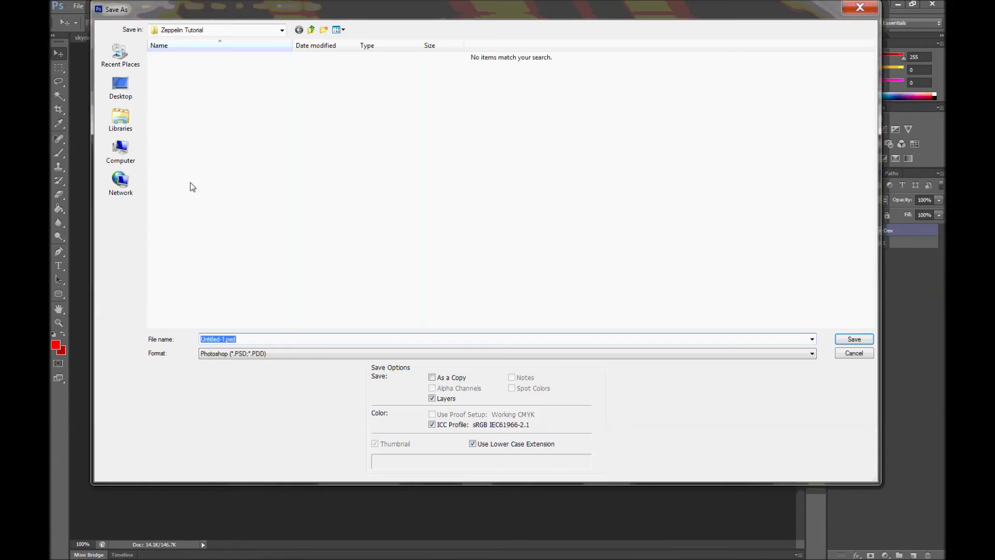
type("silver@2x")
left_click(855, 339)
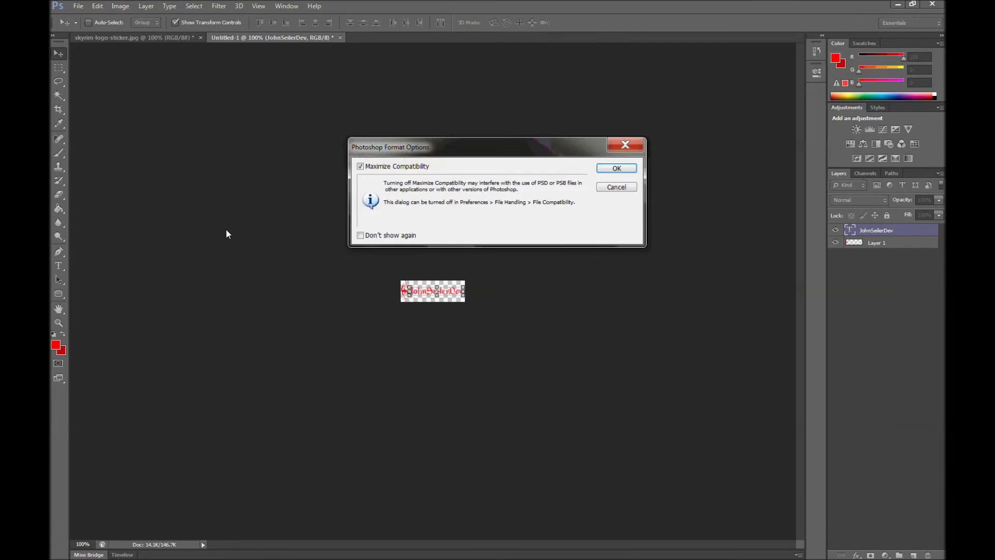
Step: Cancel the PSD save and resave silver@2x as a PNG with default compression
left_click(616, 187)
left_click(78, 6)
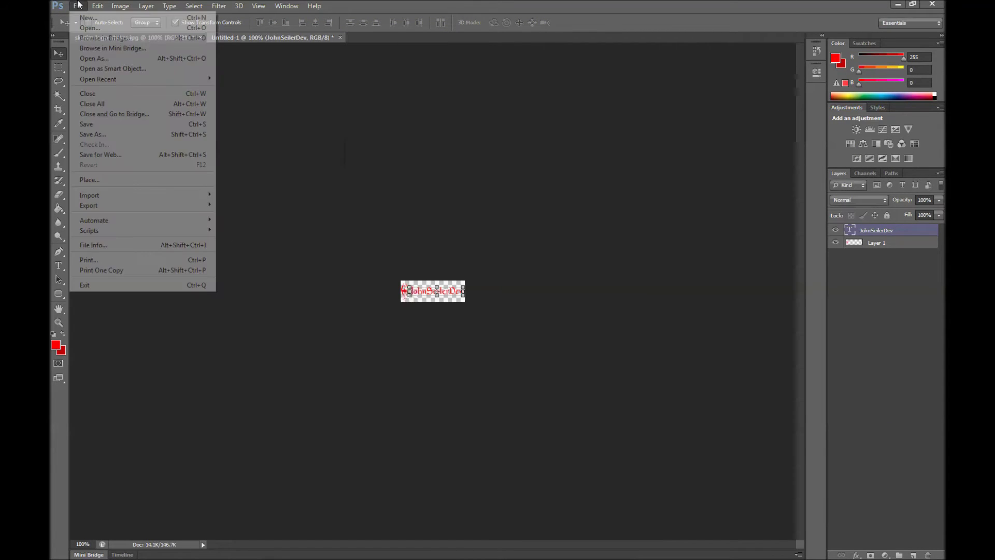
left_click(106, 139)
left_click(291, 354)
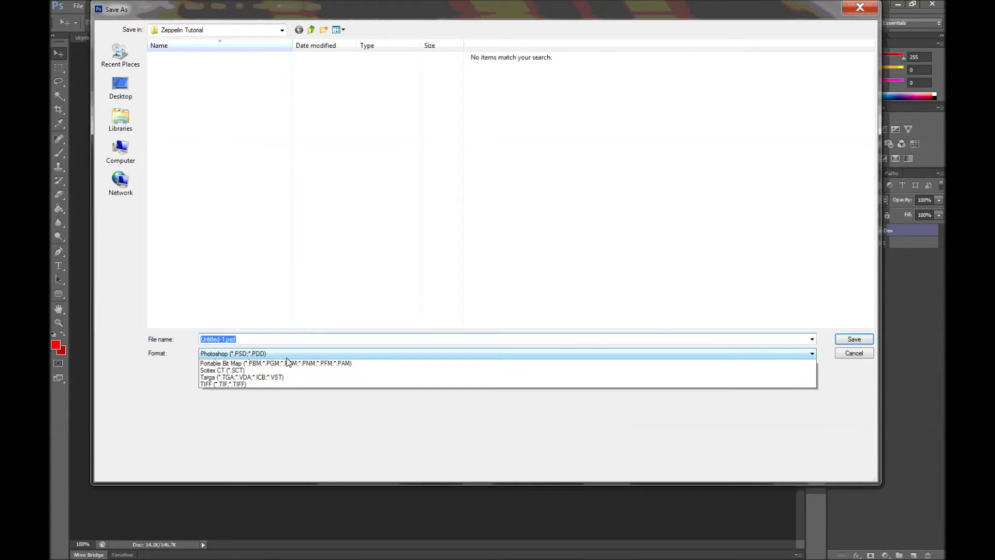
left_click(243, 480)
left_click(250, 344)
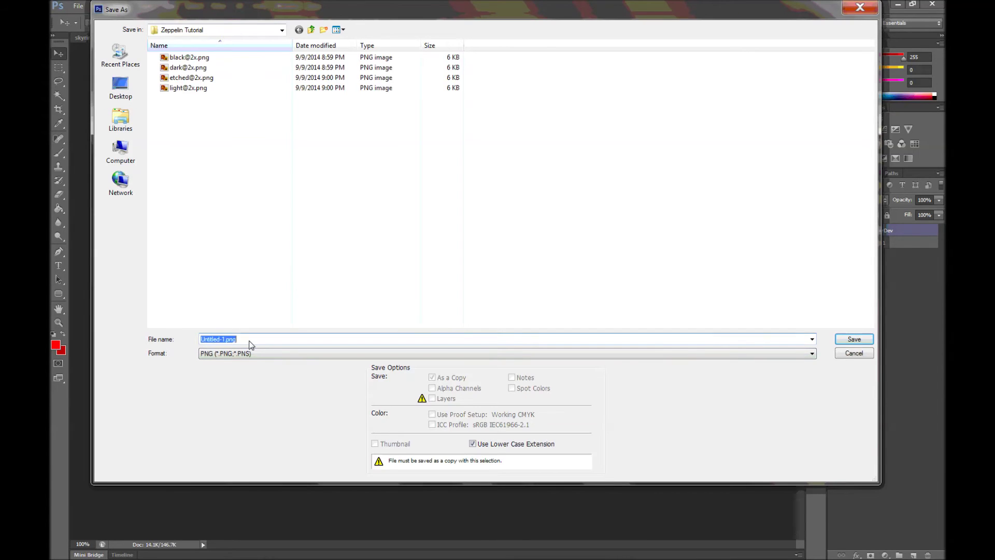
type("silver@2x")
left_click(311, 355)
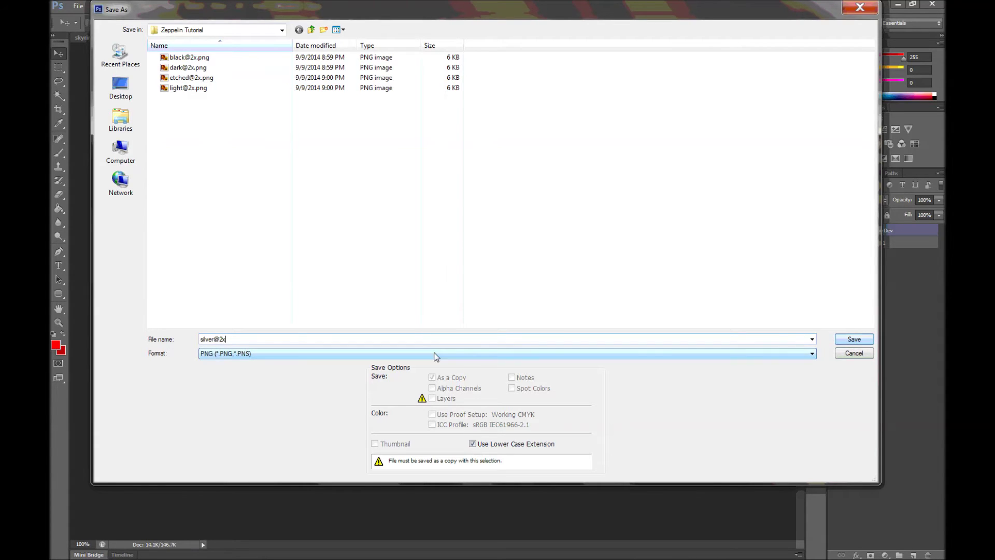
left_click(850, 340)
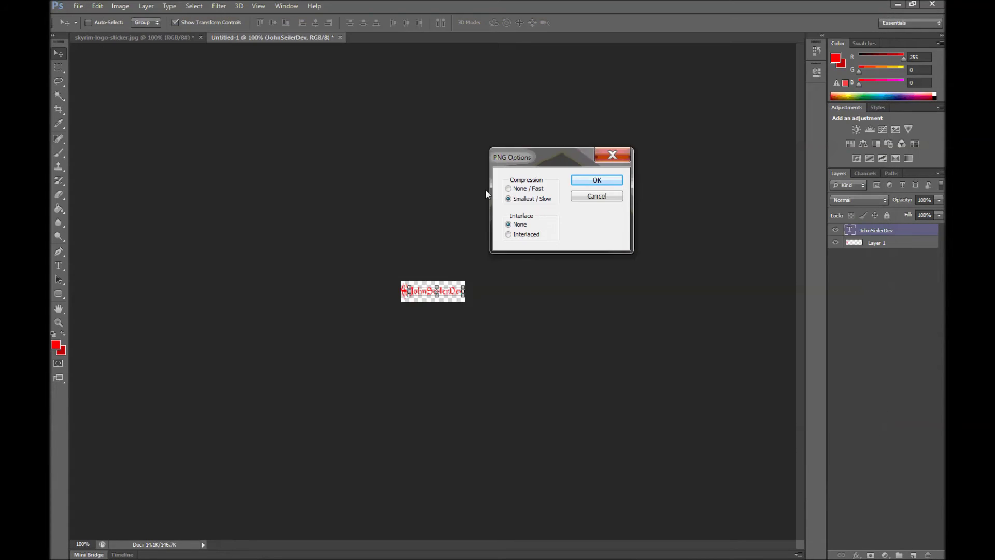
left_click(609, 184)
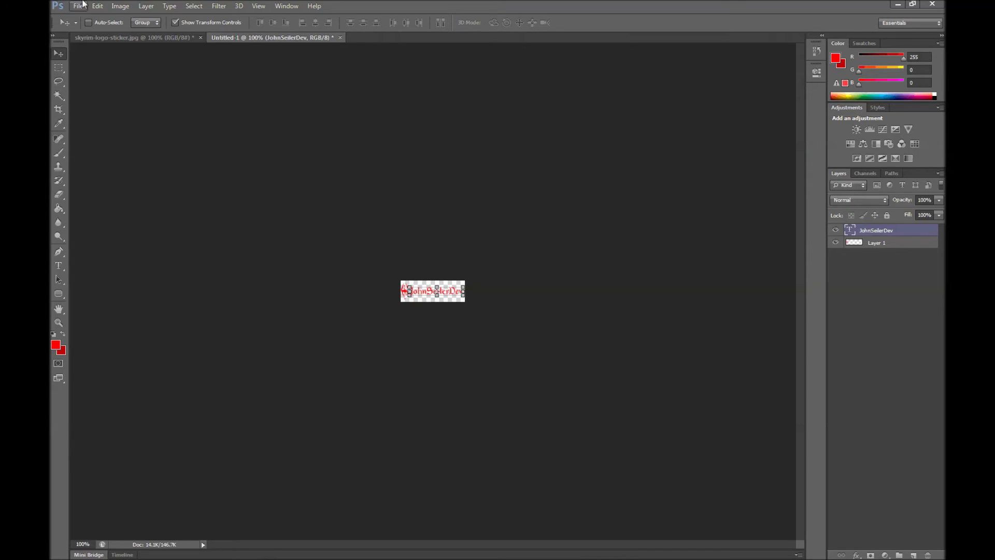
Step: Set the Image Size height to 20 px so the logo becomes 60 × 20
left_click(120, 5)
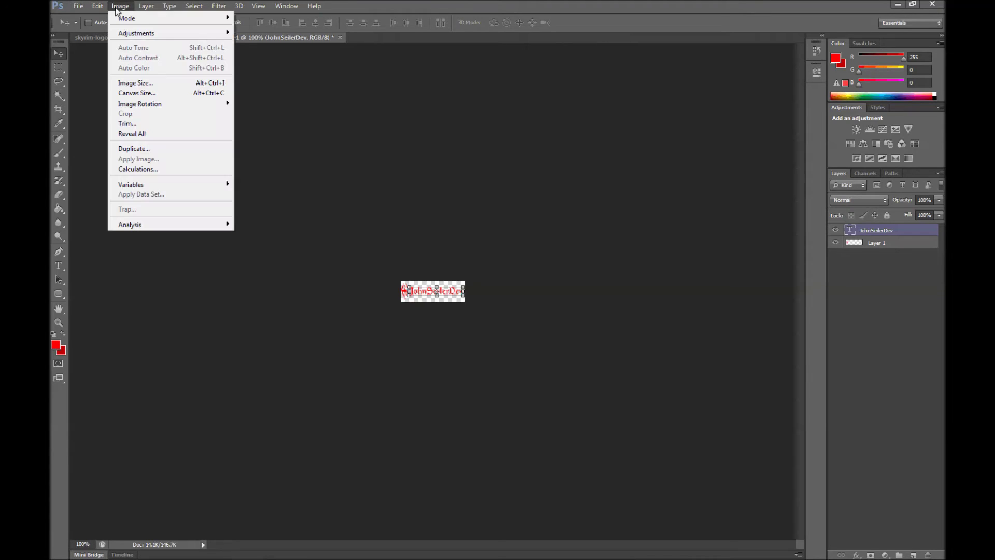
left_click(136, 83)
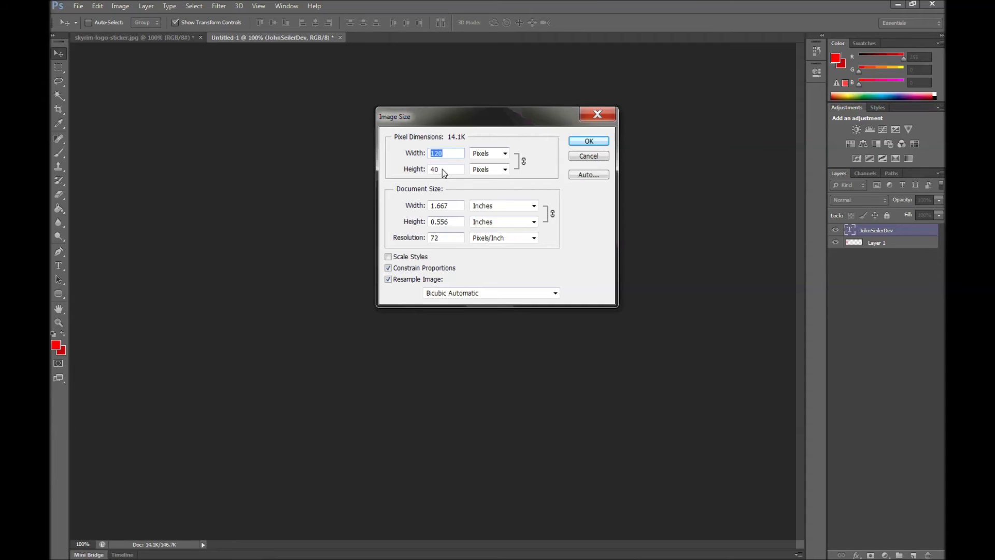
key("Tab")
type("20")
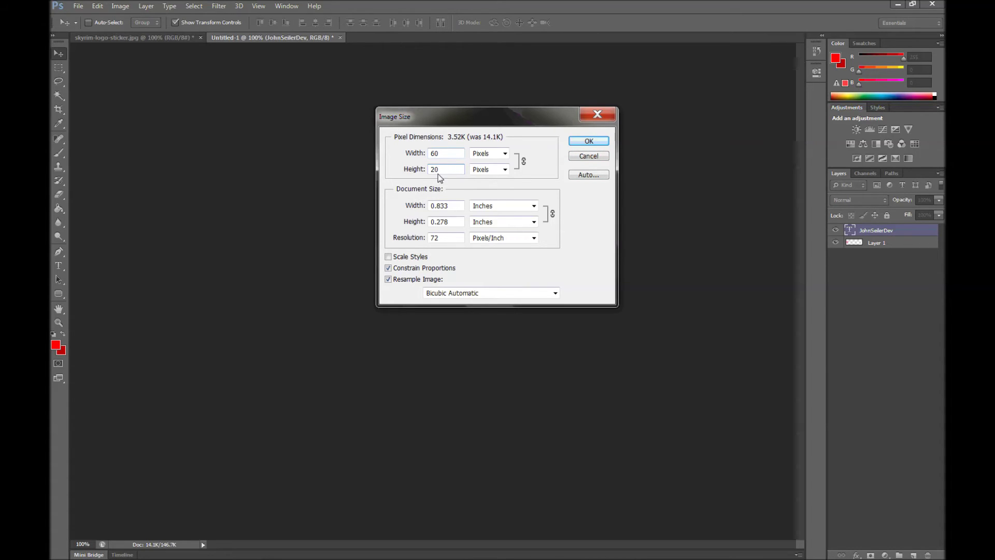
left_click(596, 141)
left_click(77, 6)
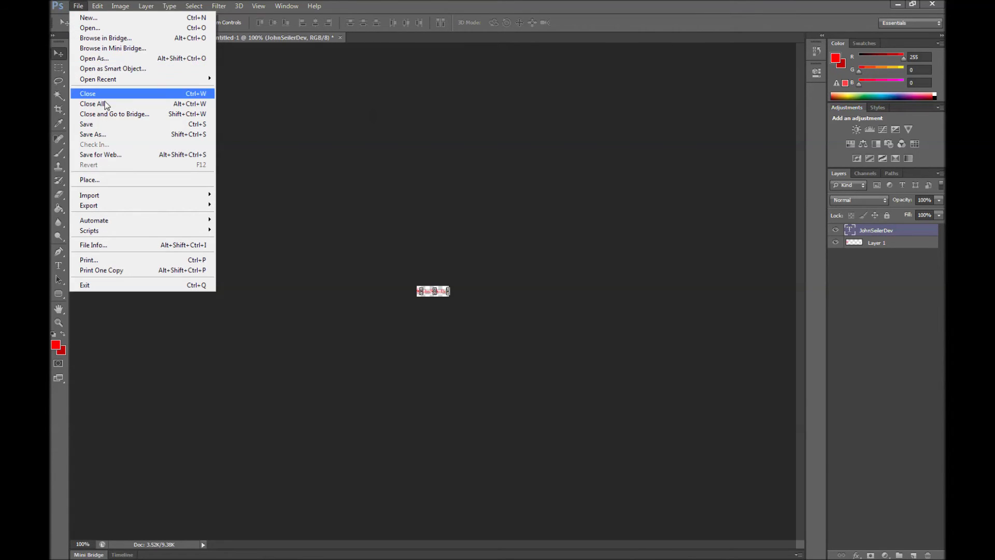
Step: Save the resized 60 × 20 logo as black.png
left_click(110, 134)
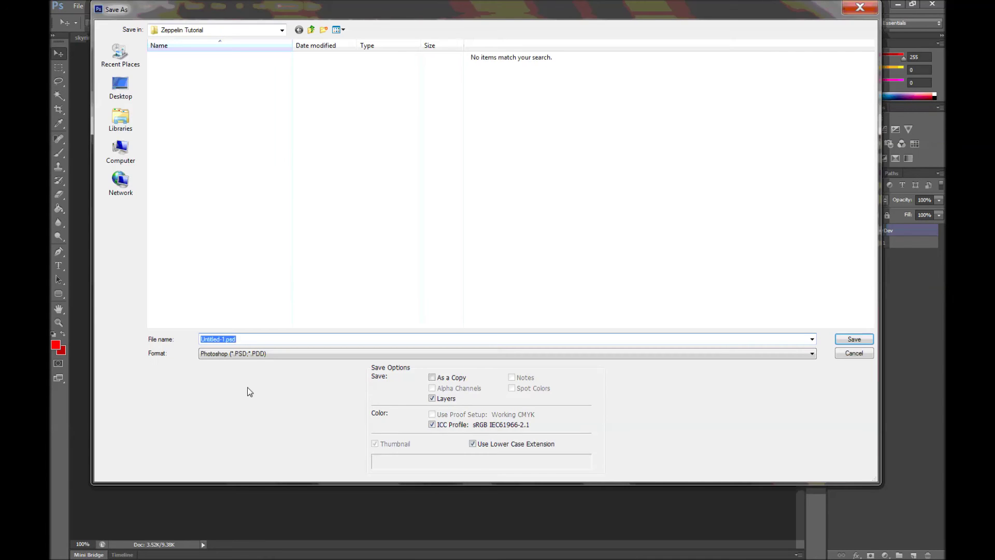
left_click(265, 353)
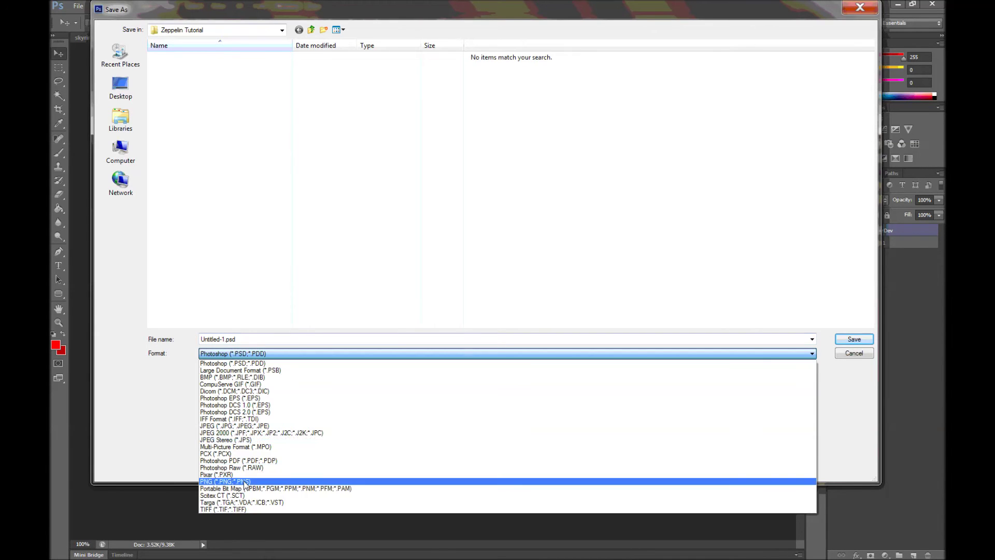
left_click(233, 477)
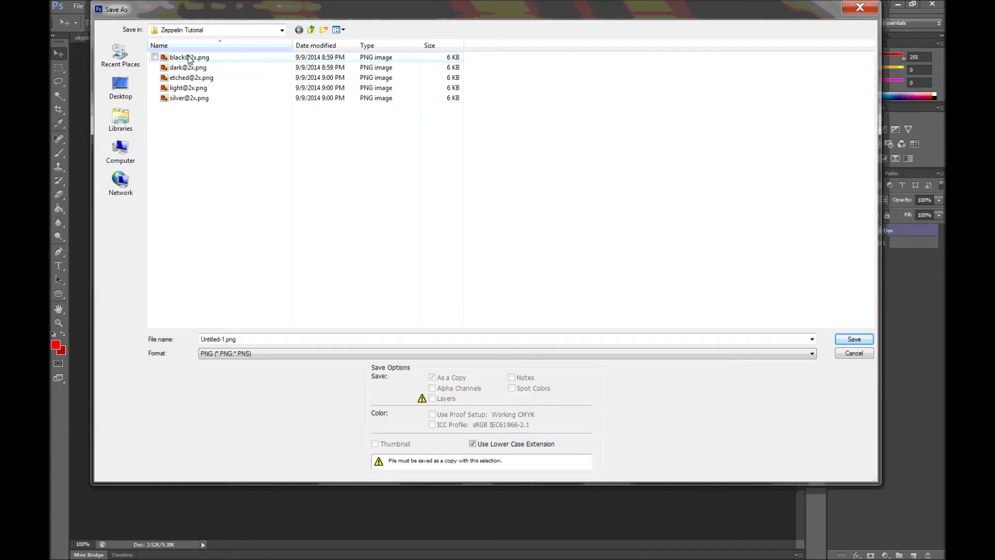
double_click(245, 339)
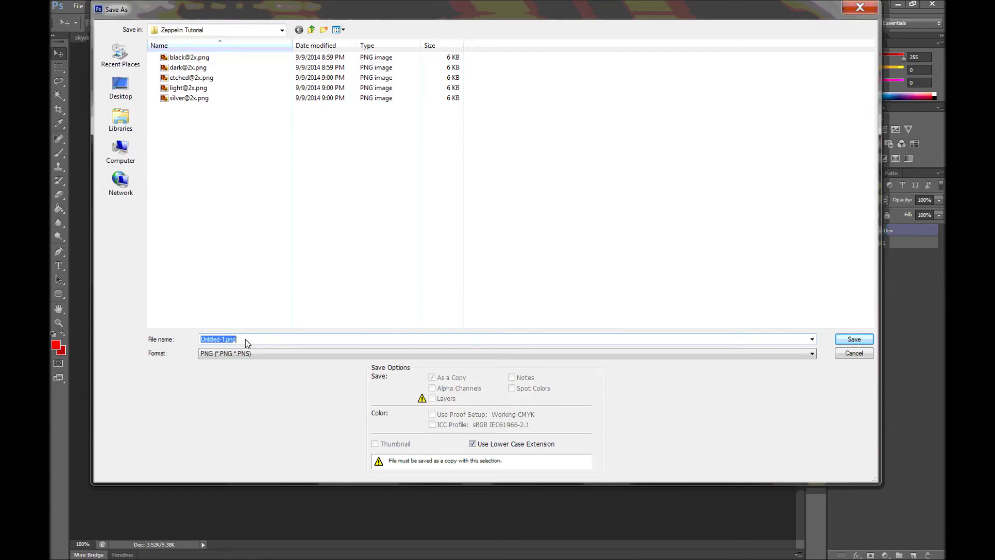
type("black")
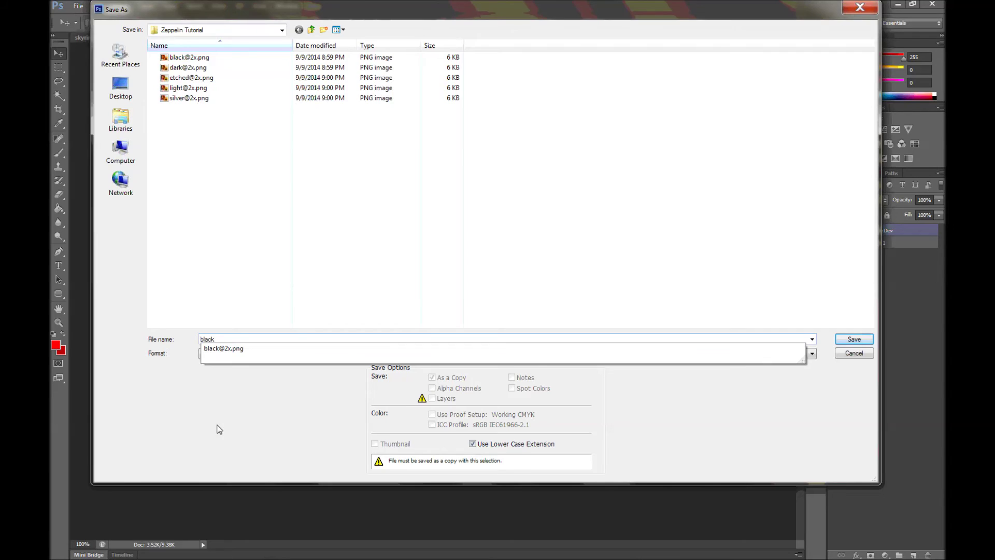
key("Return")
key("Return")
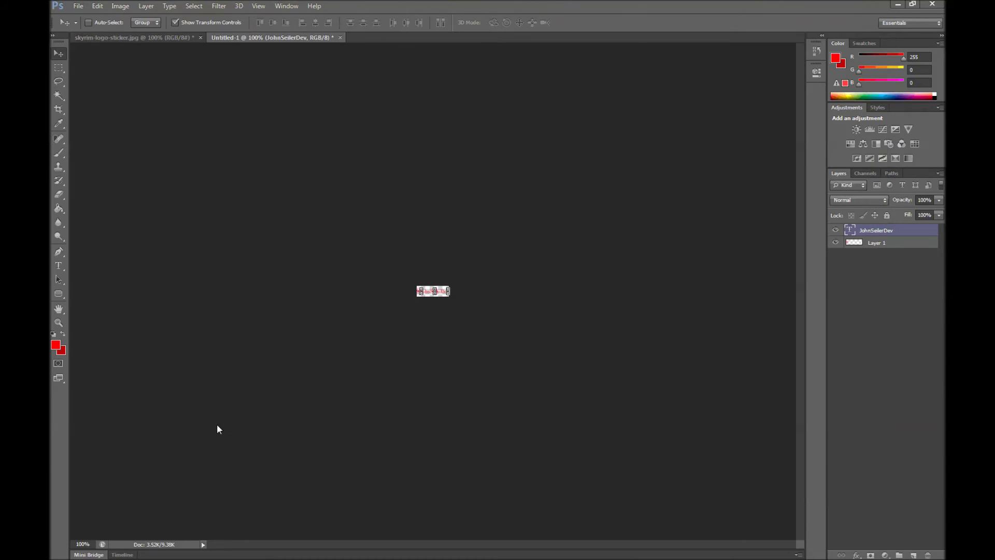
Step: Start another Save As and cancel it without saving
left_click(78, 5)
left_click(90, 143)
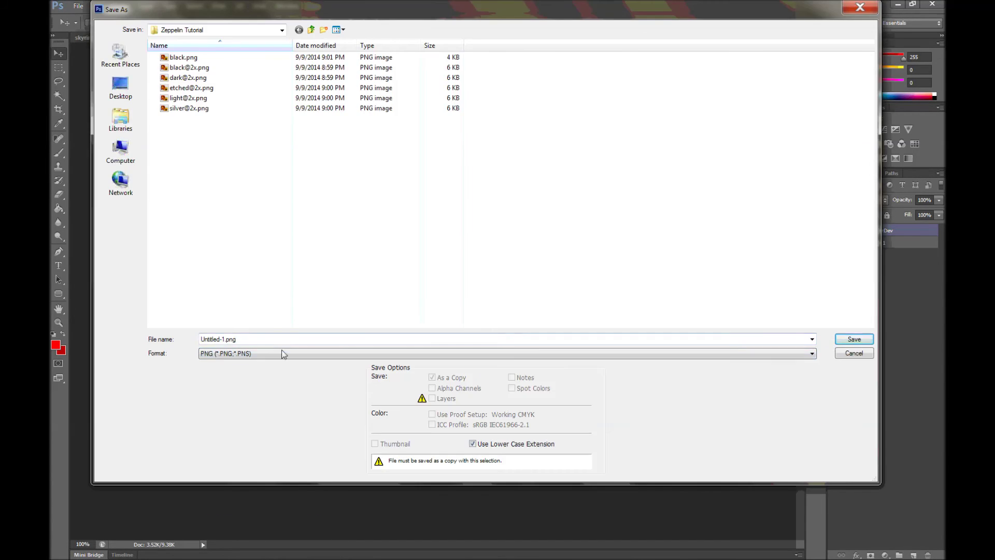
left_click(231, 353)
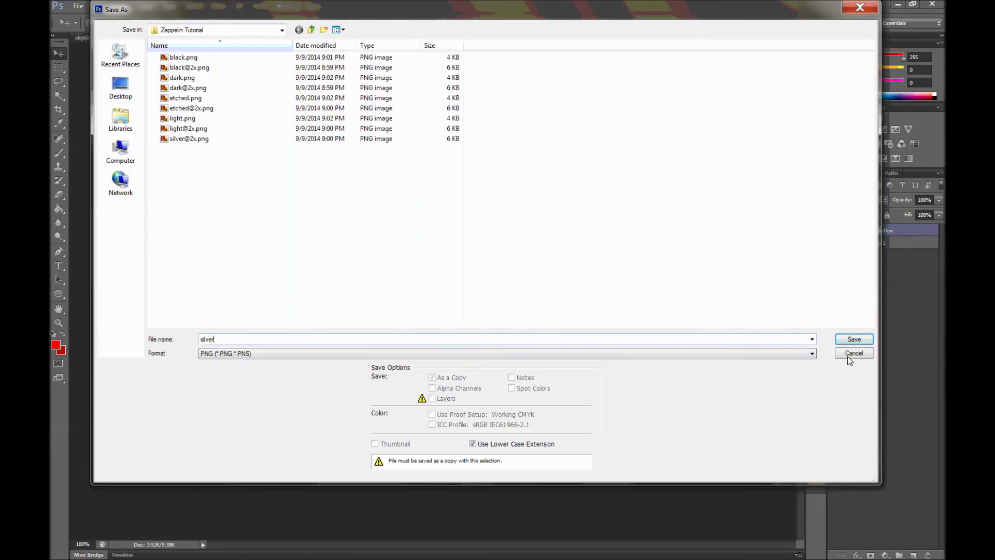
left_click(850, 356)
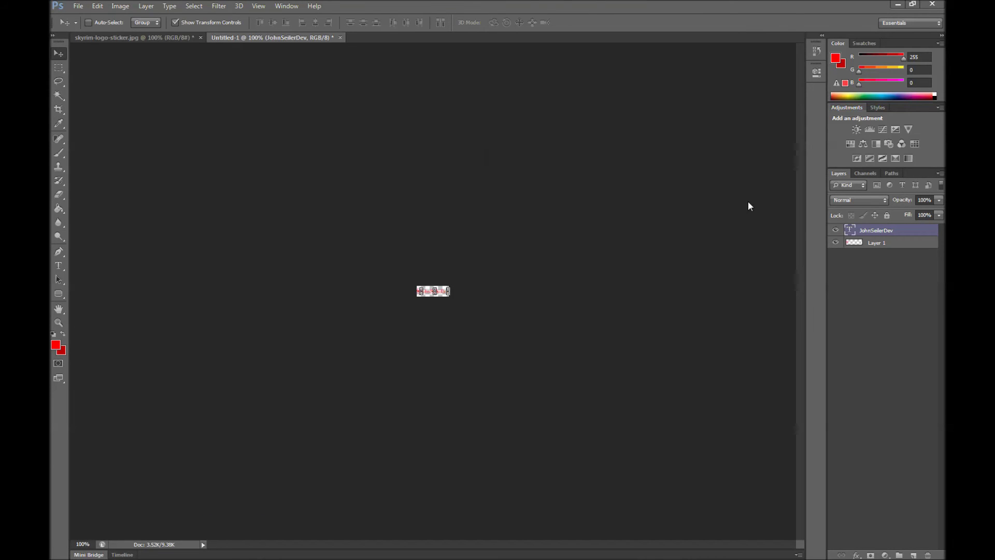
Step: Minimize Photoshop, switch to iFunBox, and launch iFunBox Classic for the iPhone
left_click(898, 4)
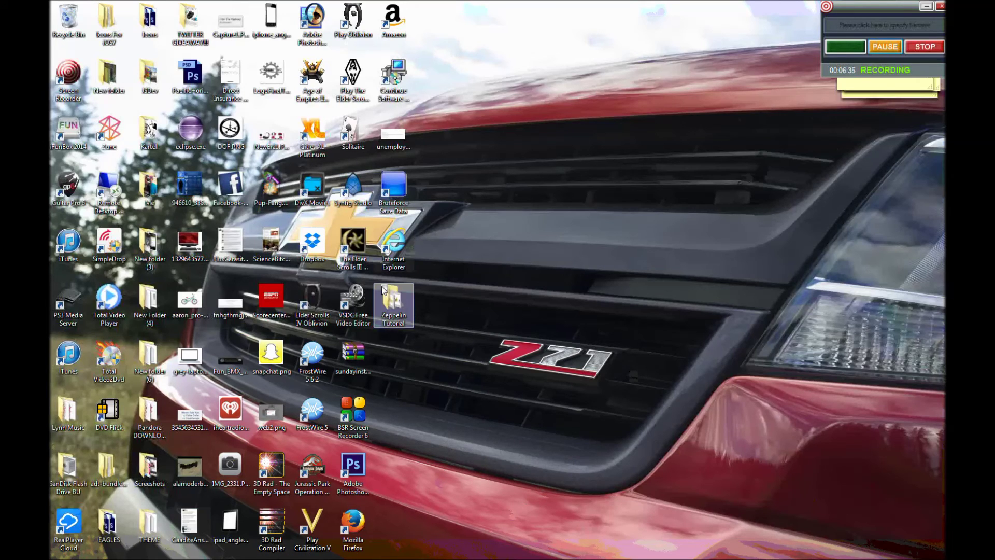
key("alt+Tab")
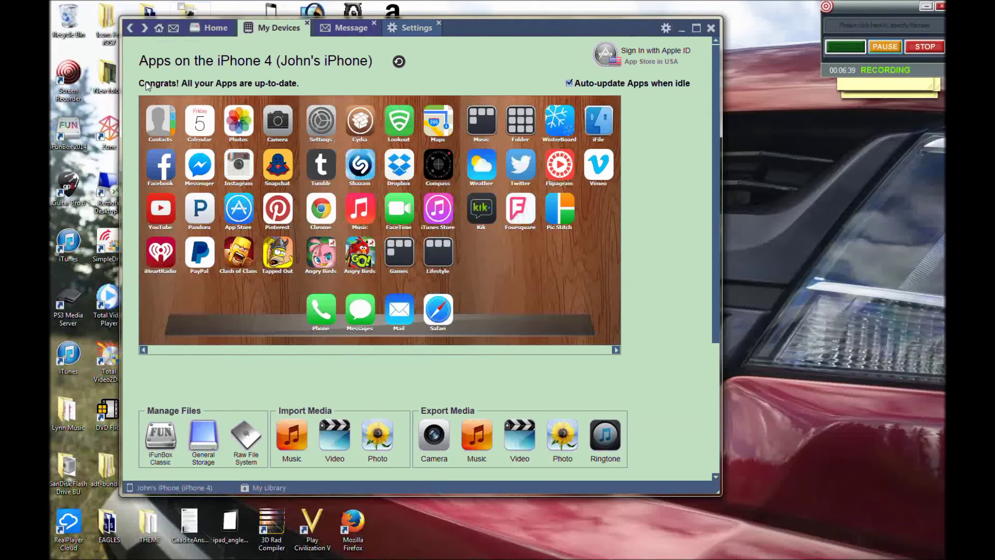
left_click(161, 441)
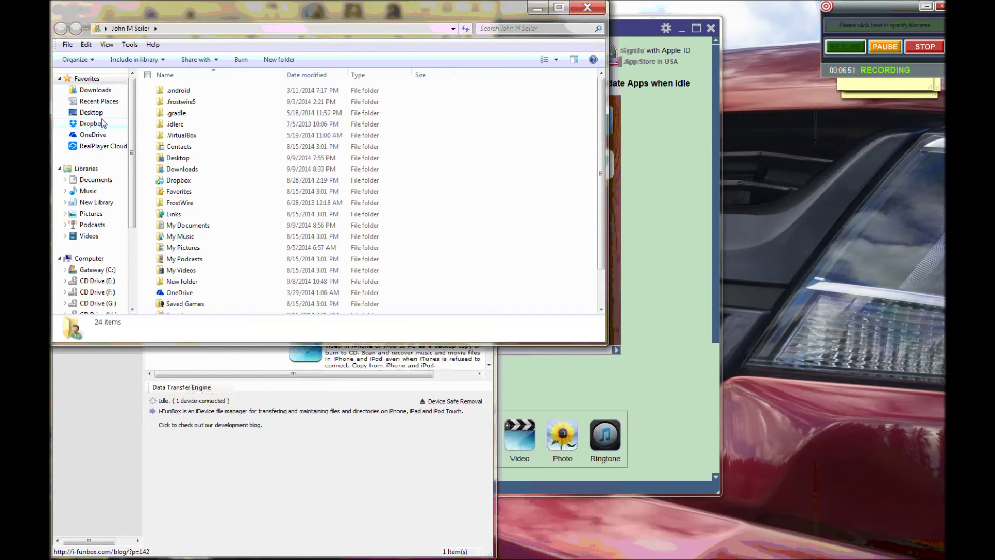
Step: Snap the PC file browser to the right half, showing the desktop listing
left_click(93, 112)
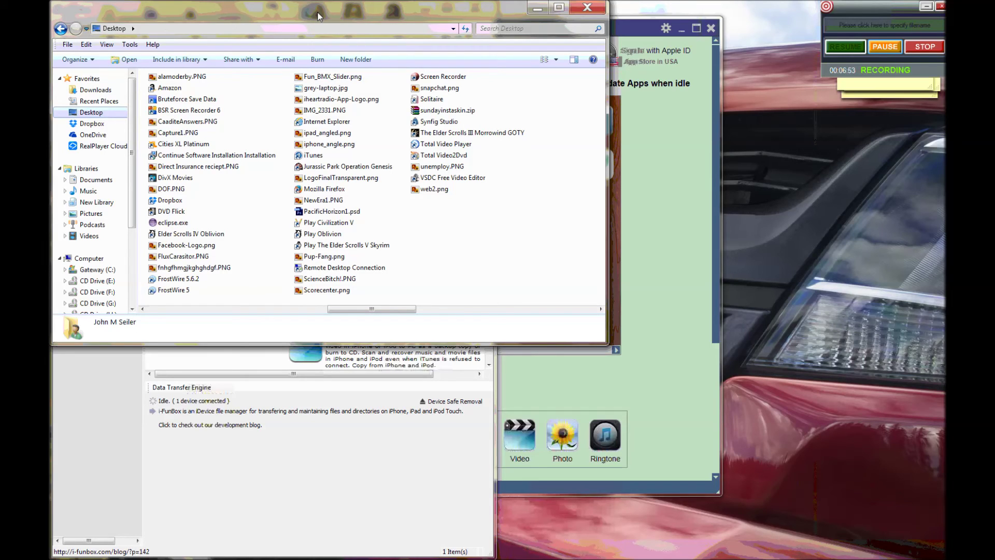
left_click_drag(318, 16, 943, 124)
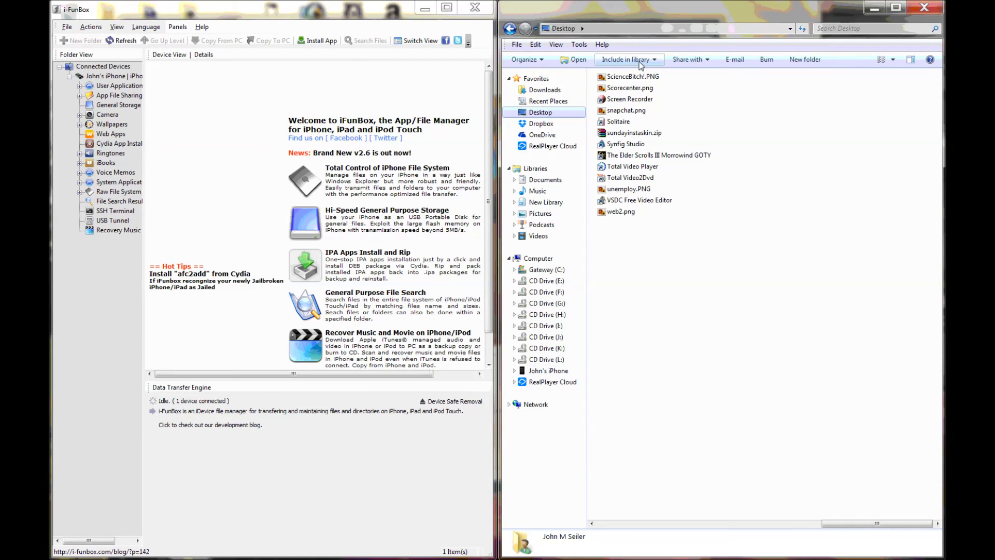
left_click(550, 114)
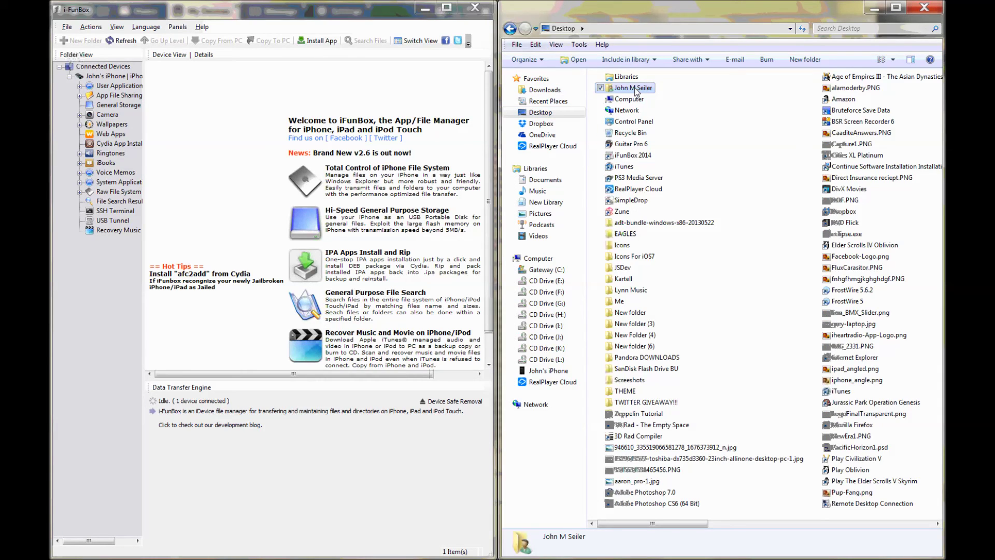
double_click(635, 88)
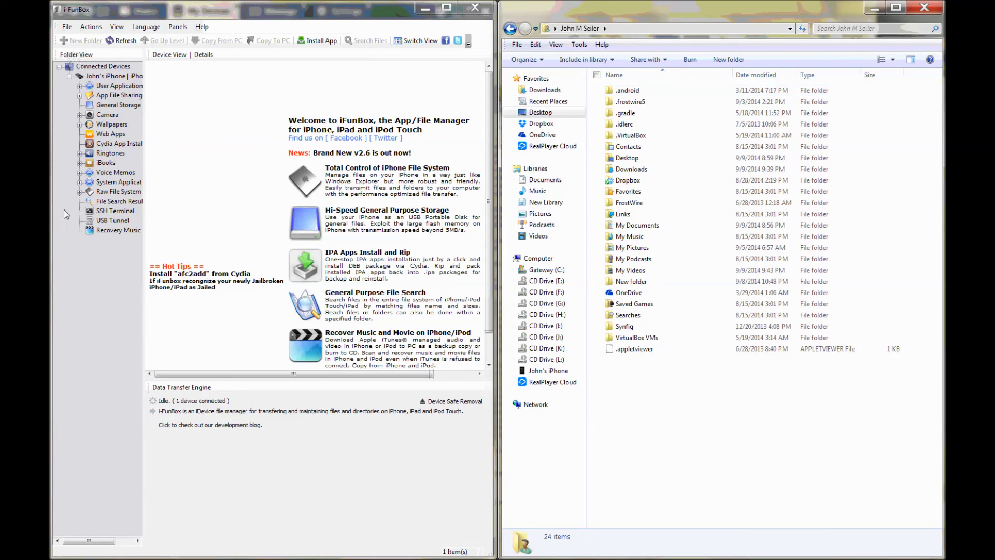
Step: Open the iPhone's Raw File System > Library > Zeppelin folder in iFunBox
left_click(117, 192)
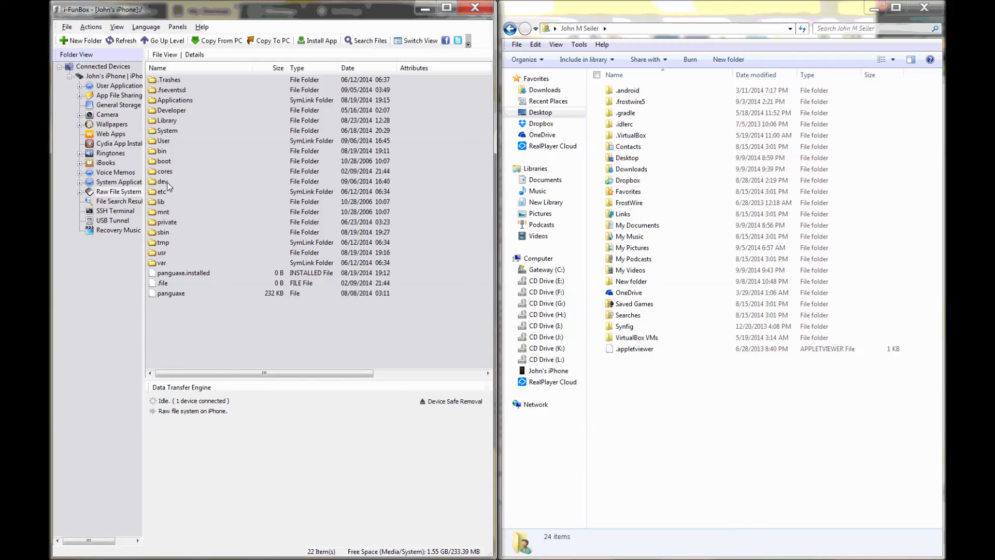
double_click(166, 122)
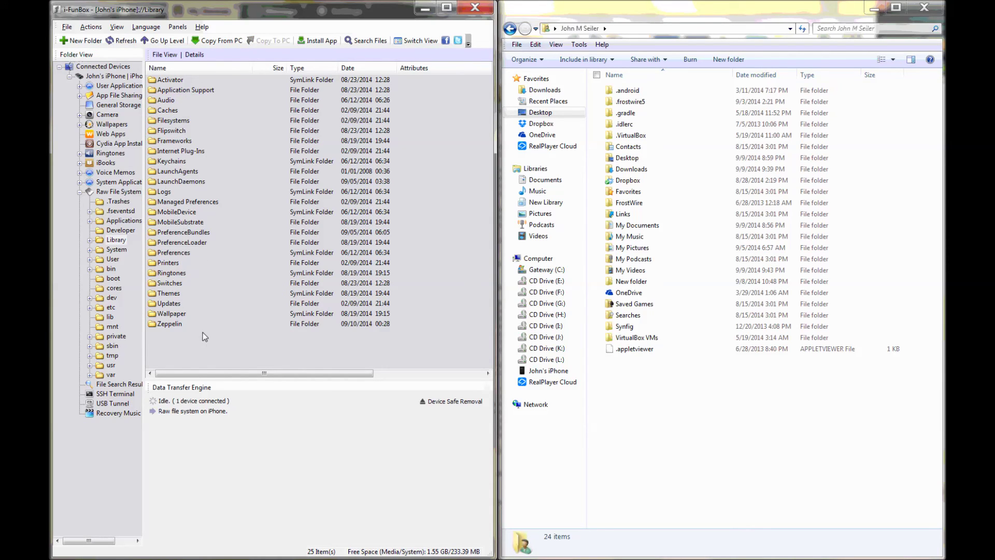
left_click(159, 326)
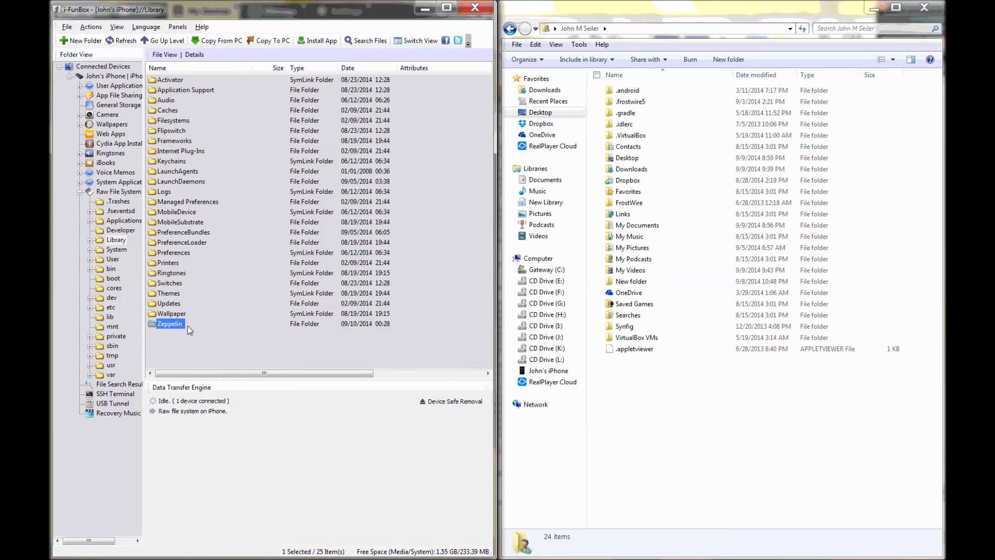
double_click(176, 324)
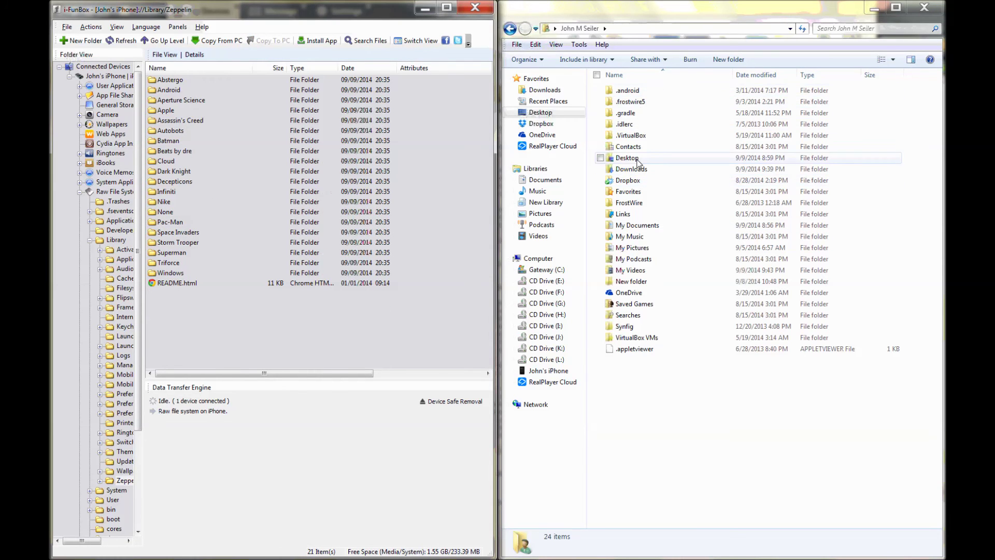
Step: Drag the Zeppelin Tutorial folder from the PC desktop into the iPhone's Zeppelin folder
left_click(538, 113)
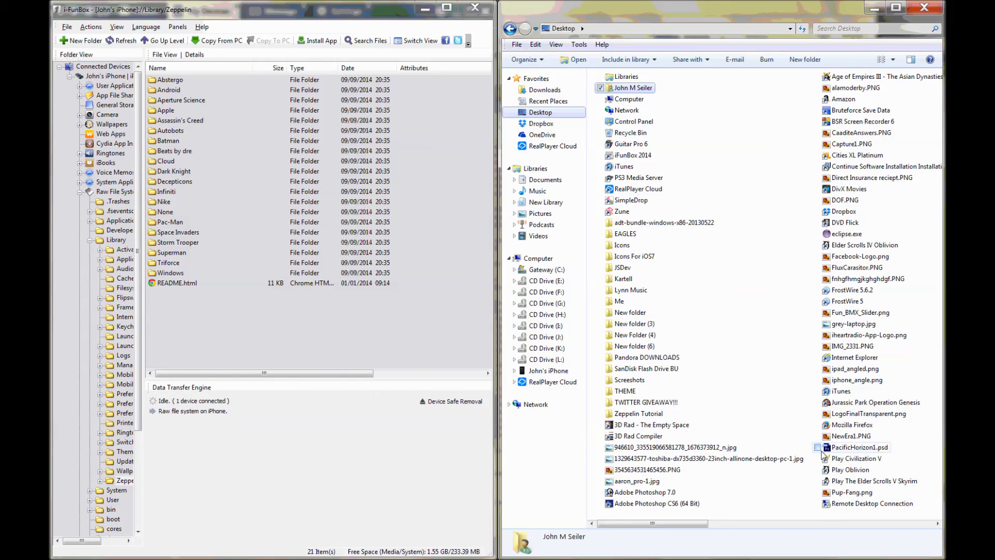
left_click(647, 416)
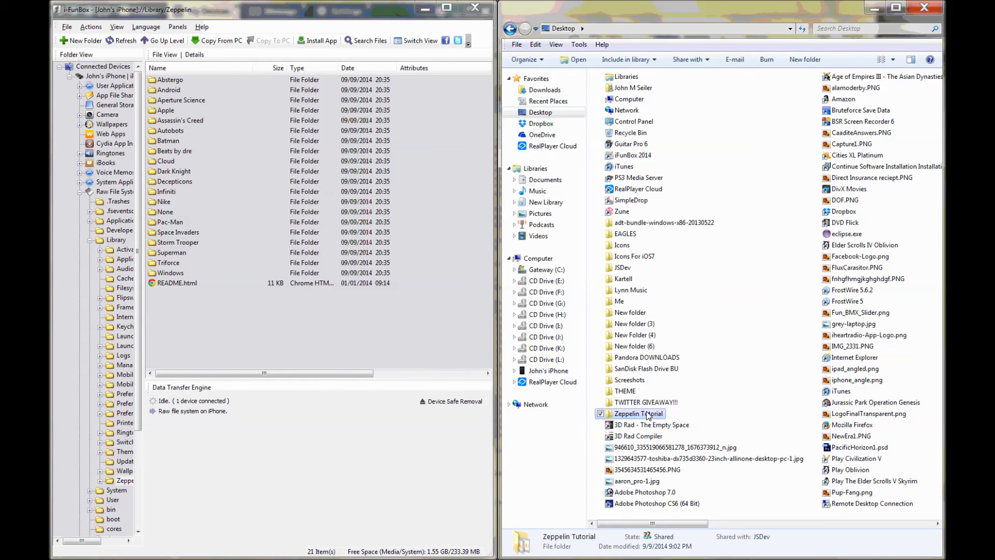
left_click_drag(647, 416, 213, 316)
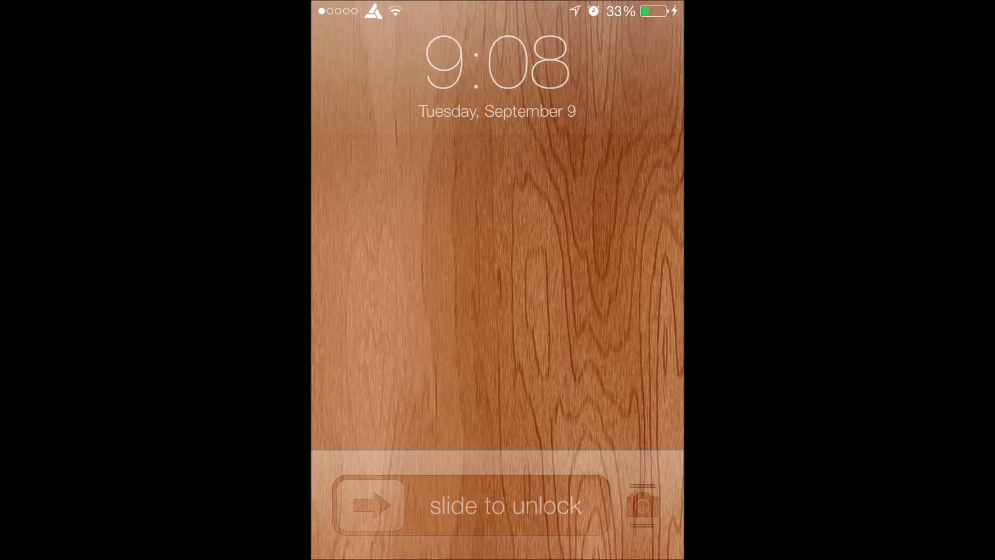
Step: Unlock the iPhone and open the Zeppelin tweak's page in Settings
left_click_drag(370, 505, 575, 506)
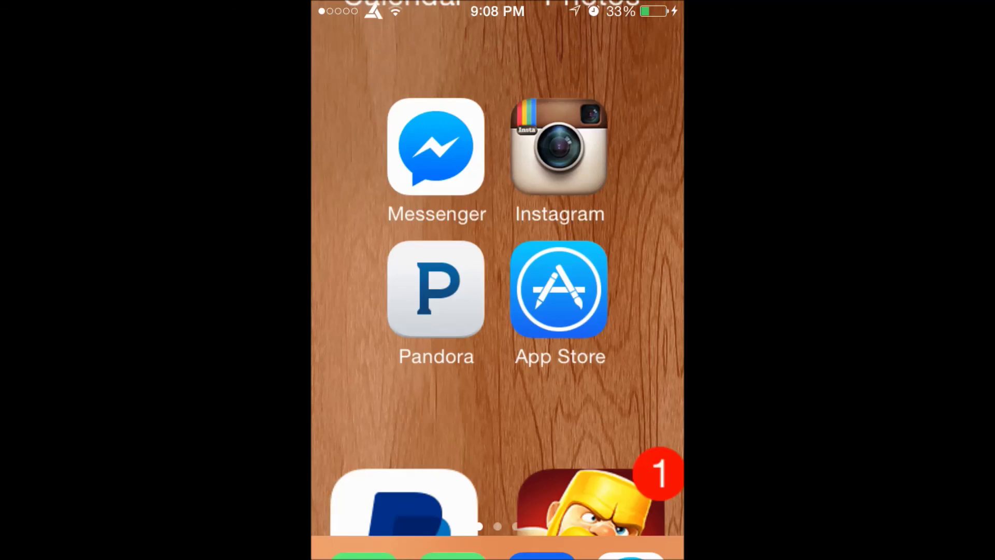
left_click_drag(595, 279, 363, 280)
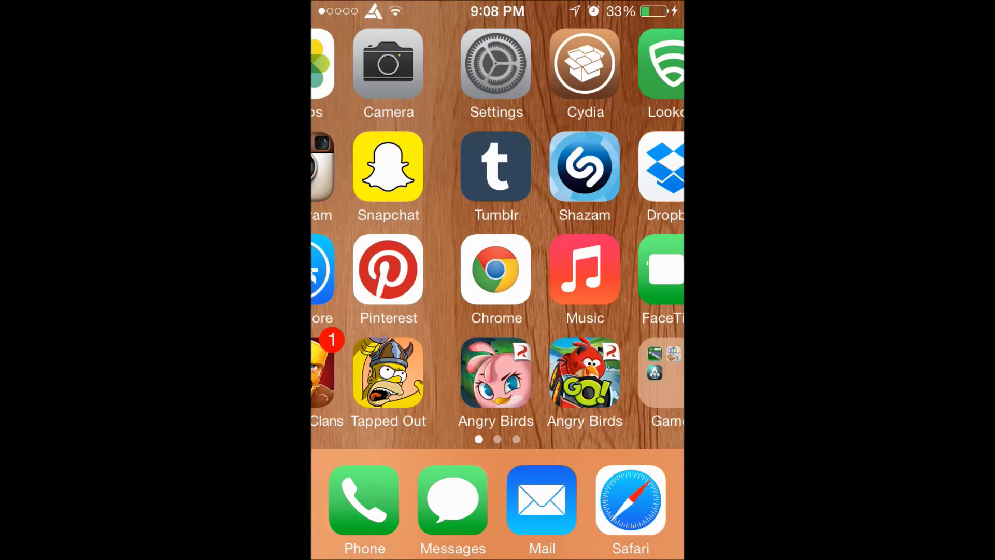
left_click(364, 64)
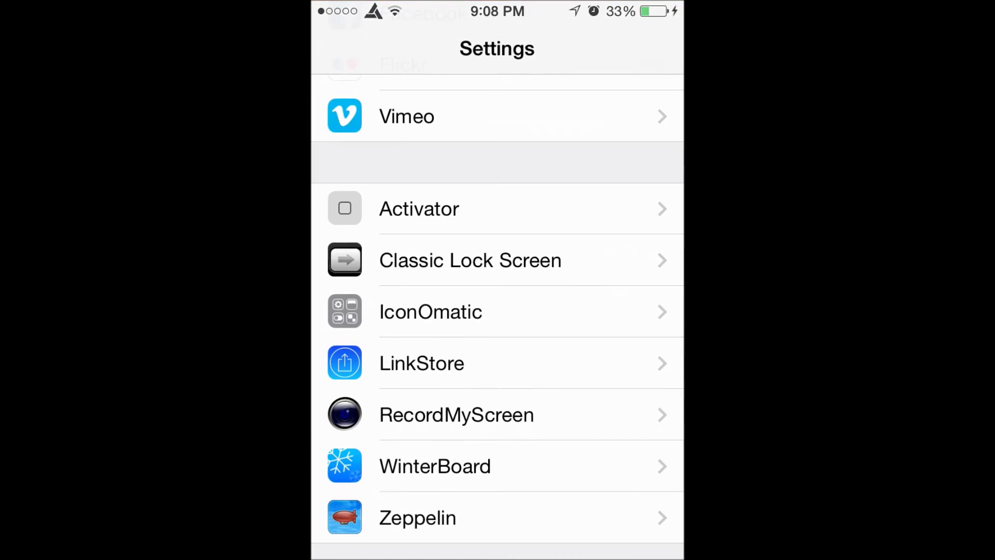
scroll(497, 311, "down", 2)
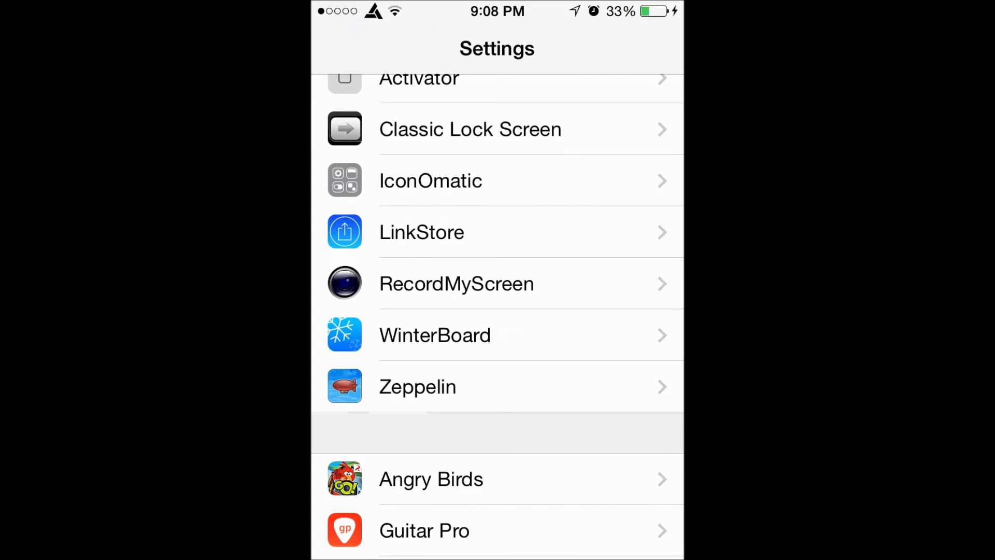
left_click(418, 386)
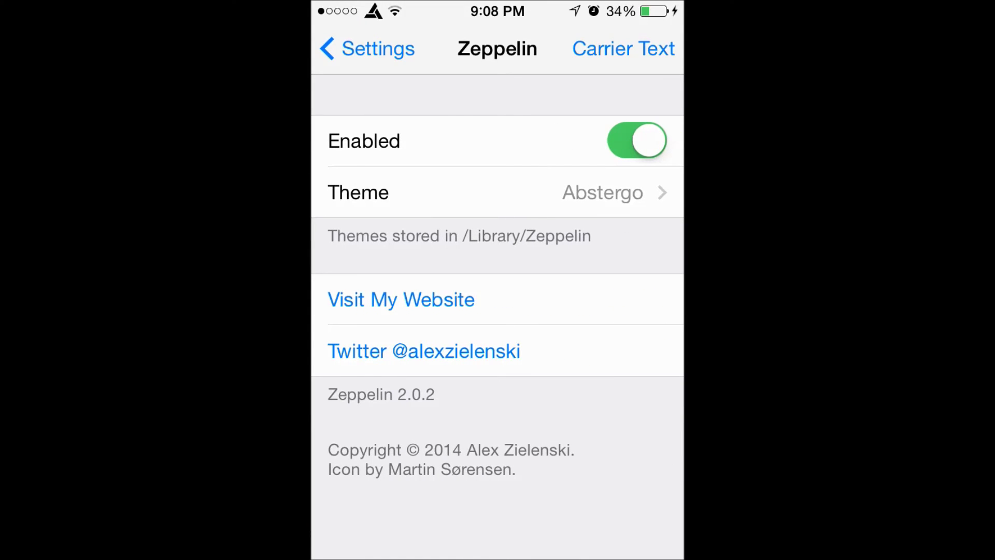
Step: Choose Zeppelin Tutorial as the Zeppelin theme, then go back to the Zeppelin settings page
left_click(497, 193)
scroll(497, 310, "down", 10)
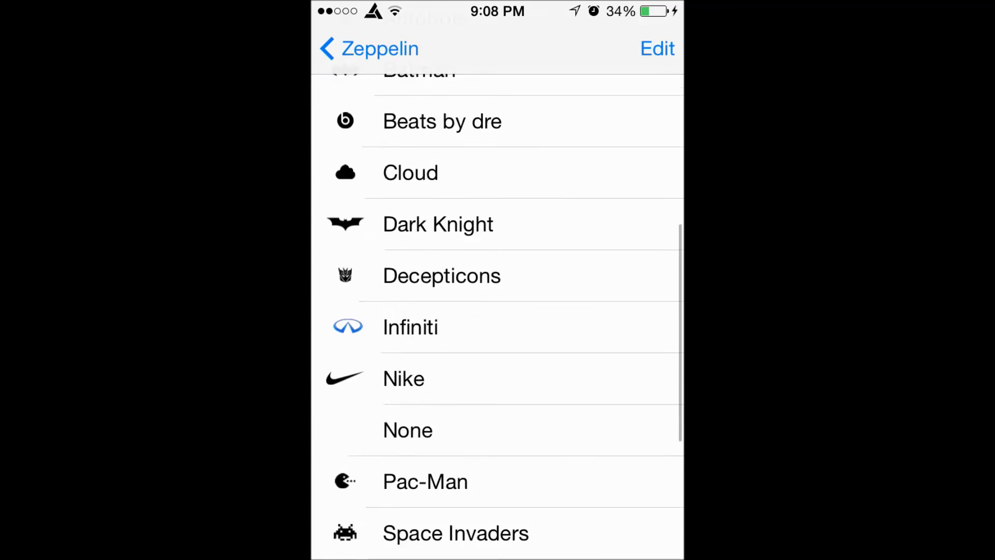
left_click(467, 491)
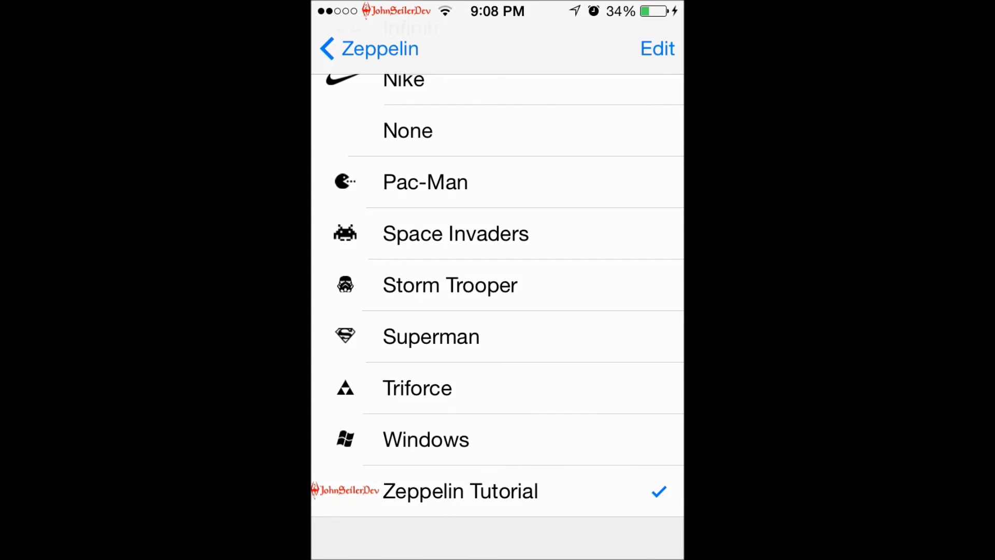
left_click(369, 49)
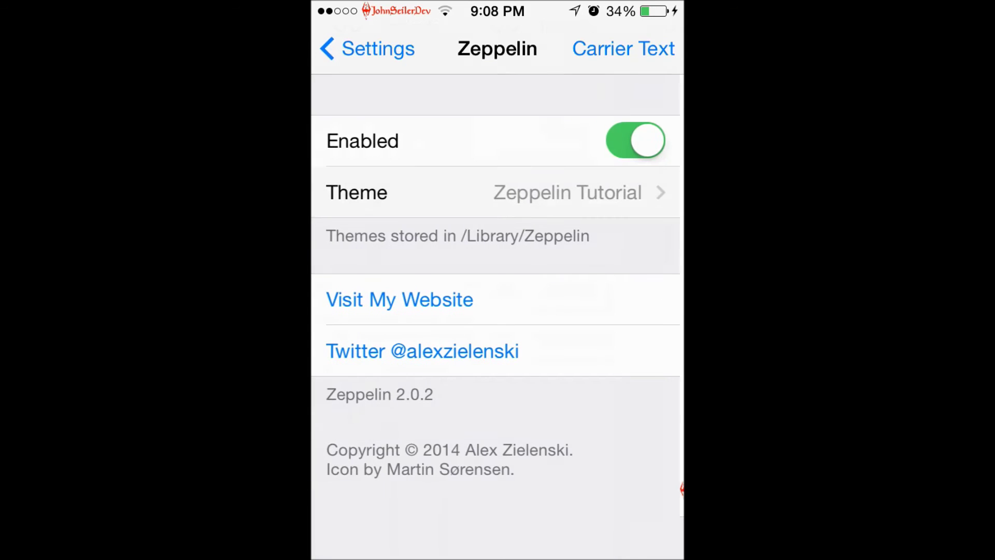